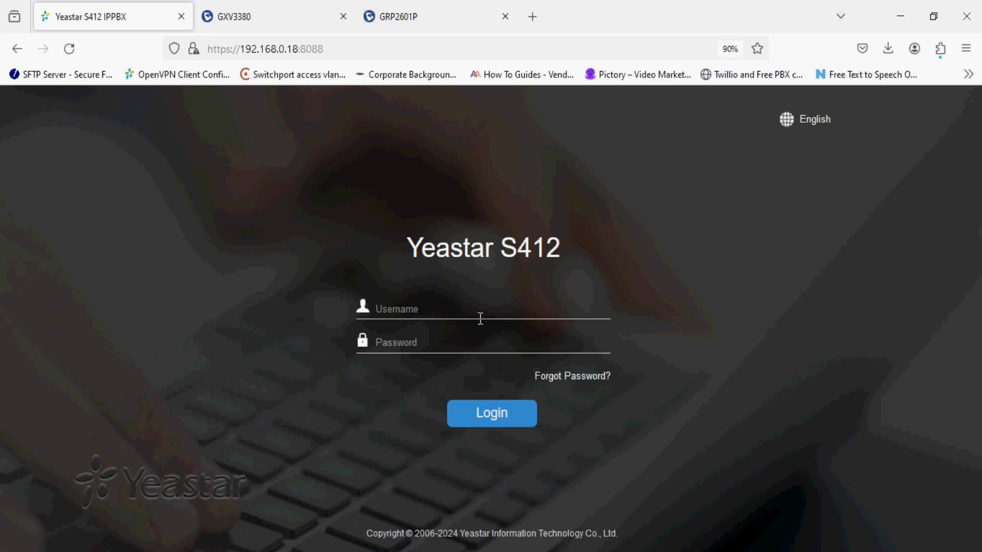
# Enter 'admin' as the Yeastar login username and move to the password field
pyautogui.click(480, 318)
pyautogui.write('admin')
pyautogui.press('Tab')
# Check the default IP 192.168.5.150 and login password in the Notepad note
pyautogui.hotkey('alt', 'Tab')
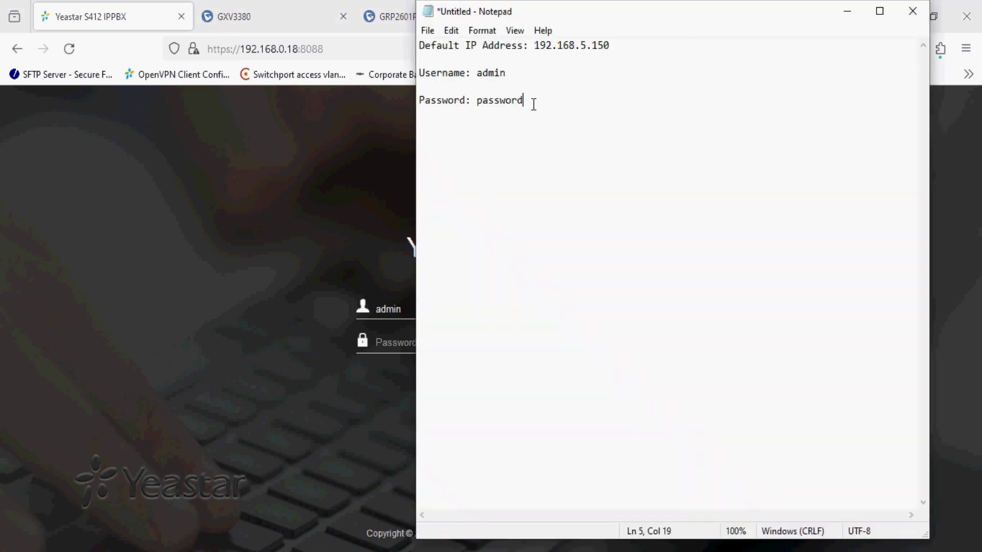
pyautogui.moveTo(533, 101); pyautogui.dragTo(476, 100)
pyautogui.click(556, 59)
pyautogui.moveTo(535, 45); pyautogui.dragTo(609, 49)
pyautogui.click(755, 481)
pyautogui.moveTo(612, 46); pyautogui.dragTo(535, 44)
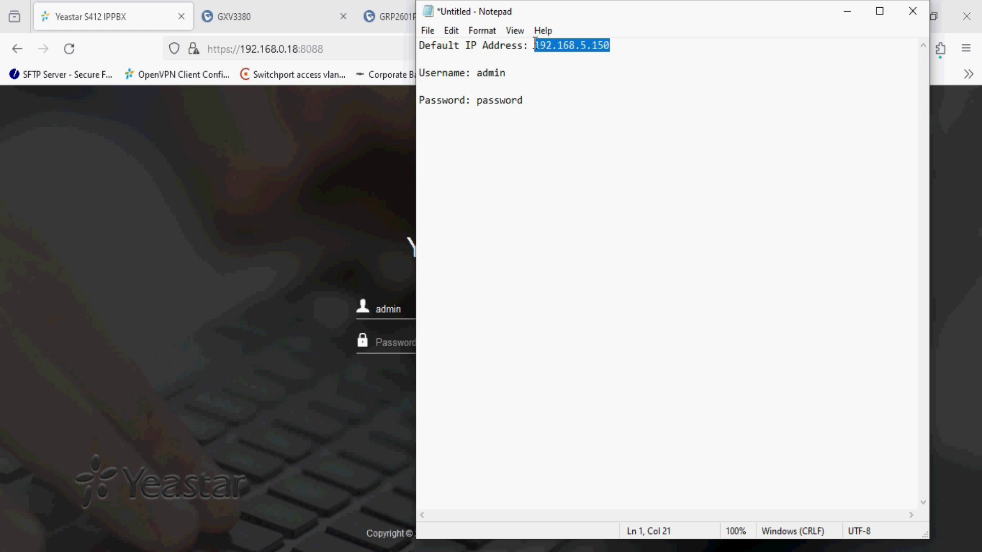
# Sign in with the administrator password, decline saving it, then open and close the app list
pyautogui.click(327, 214)
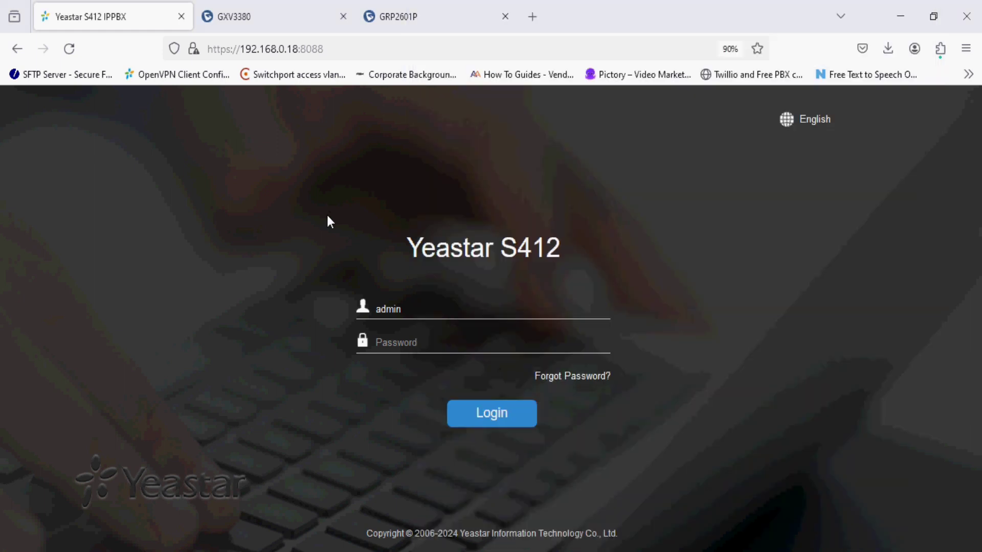
pyautogui.click(426, 346)
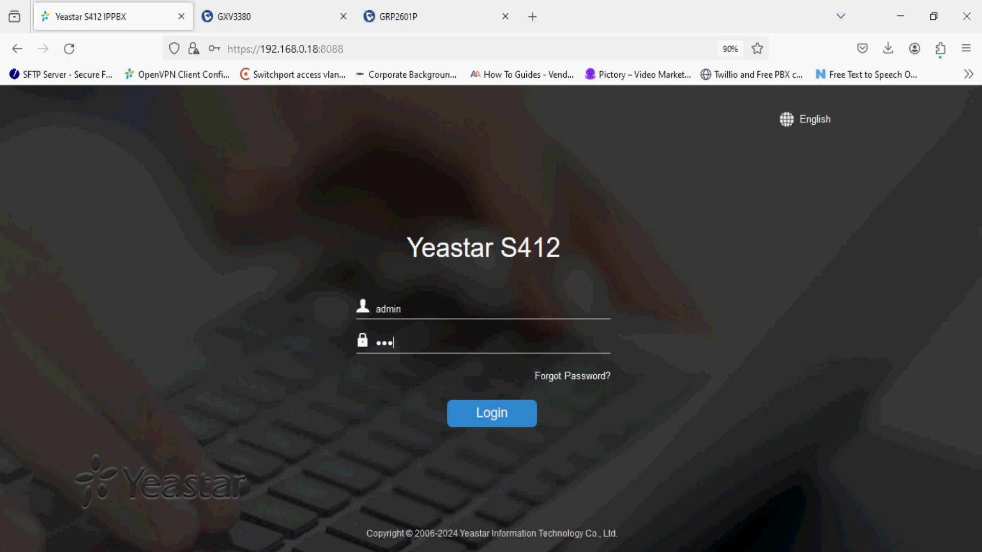
pyautogui.press('Return')
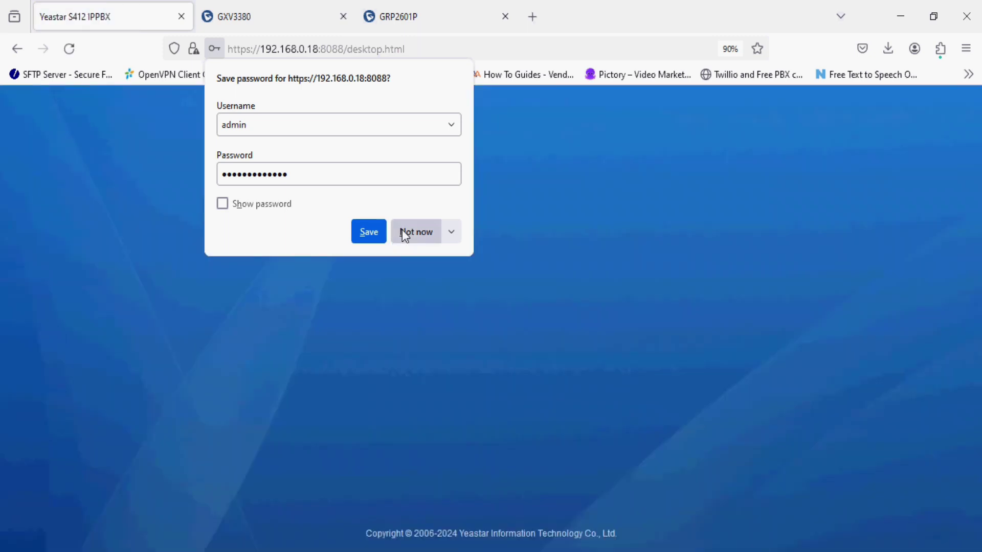
pyautogui.click(405, 234)
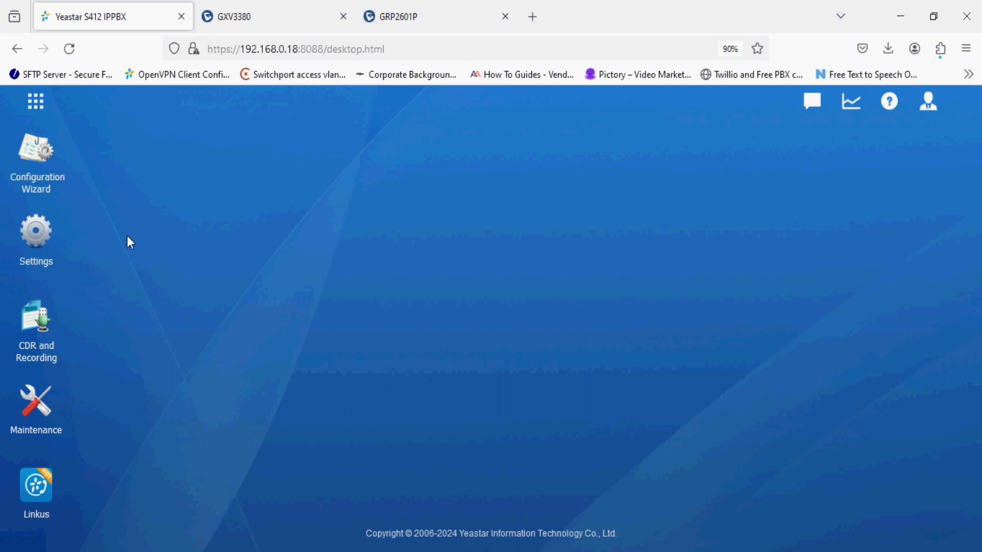
pyautogui.click(36, 101)
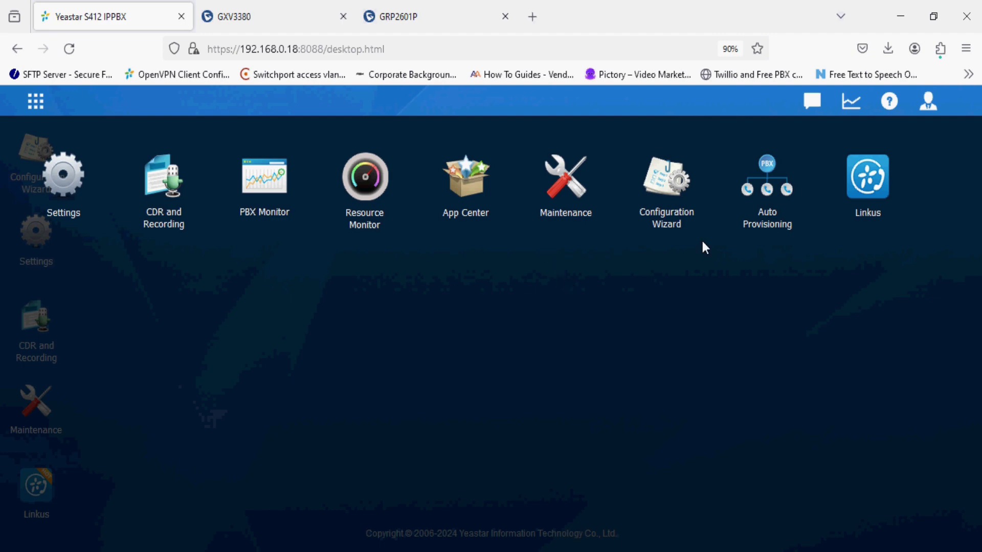
pyautogui.click(557, 336)
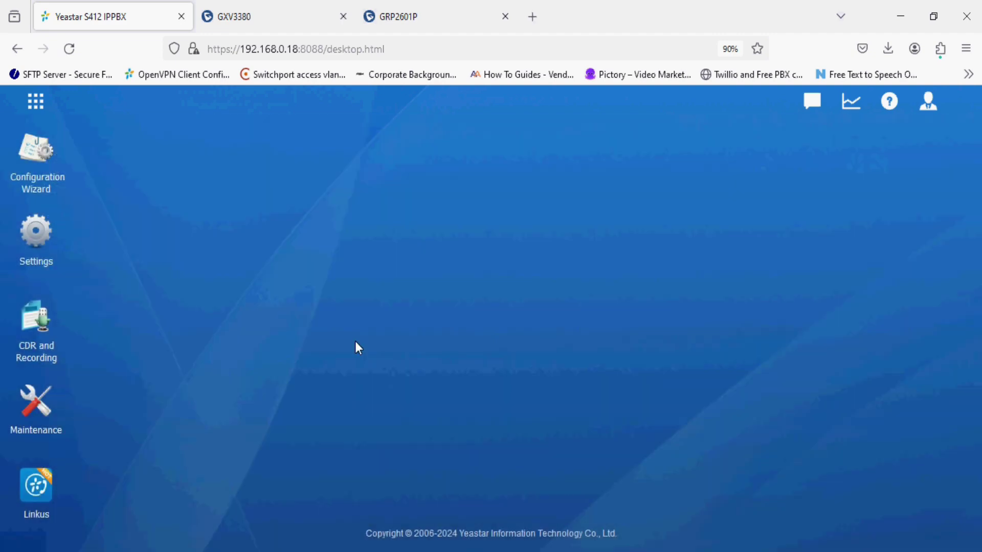
# In PBX General settings, confirm the User Extensions range 1000–5999, then expand System
pyautogui.click(40, 252)
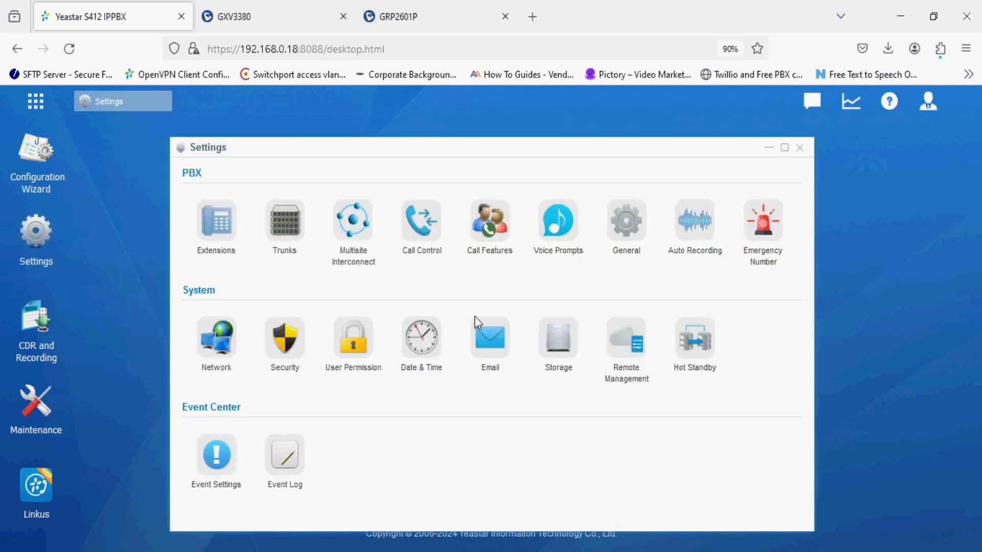
pyautogui.click(621, 244)
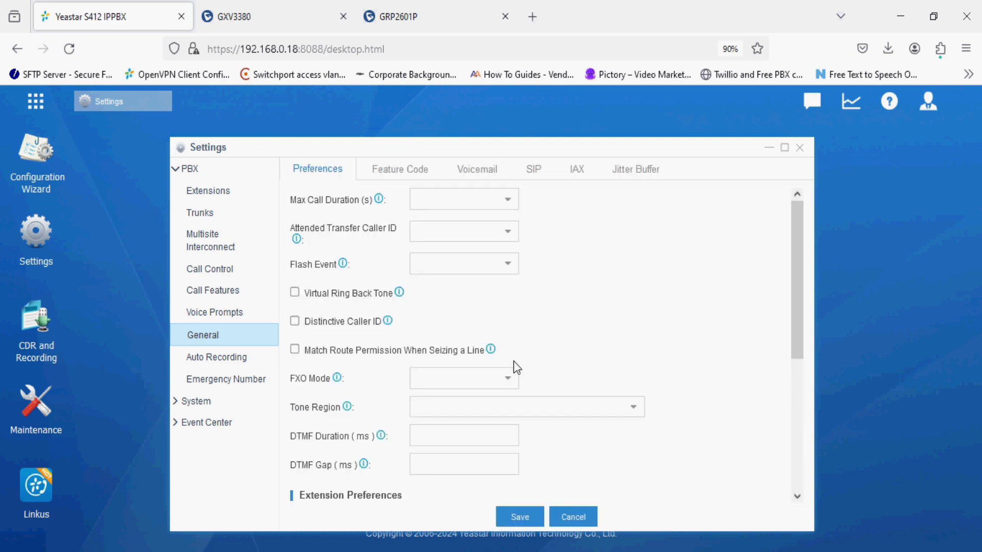
pyautogui.scroll(-3, 513, 364)
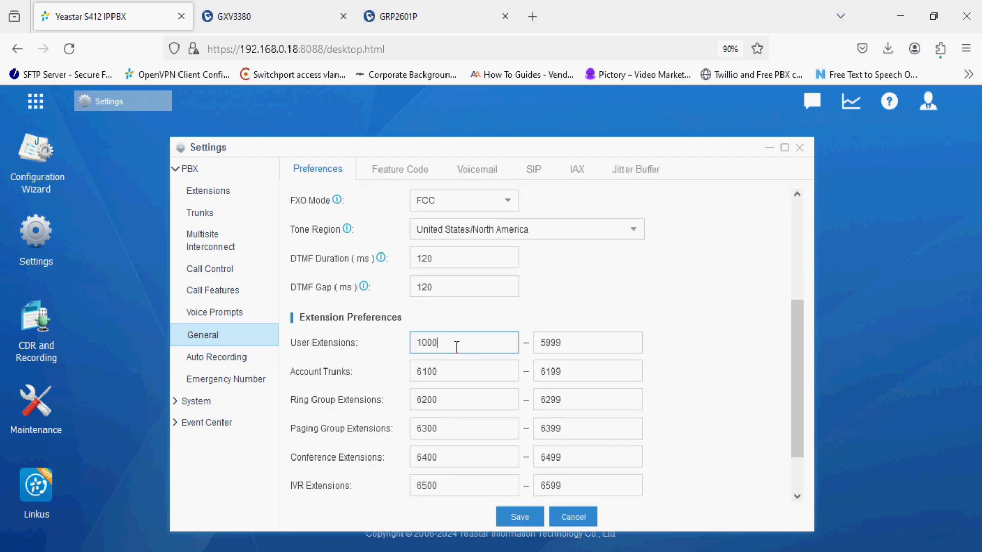
pyautogui.moveTo(457, 346); pyautogui.dragTo(417, 346)
pyautogui.moveTo(573, 342); pyautogui.dragTo(537, 342)
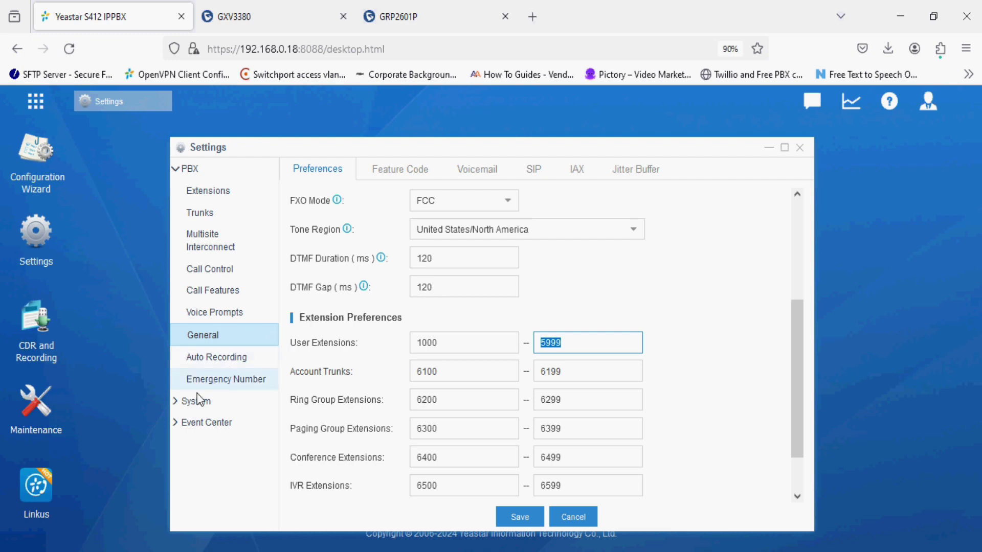
pyautogui.click(177, 402)
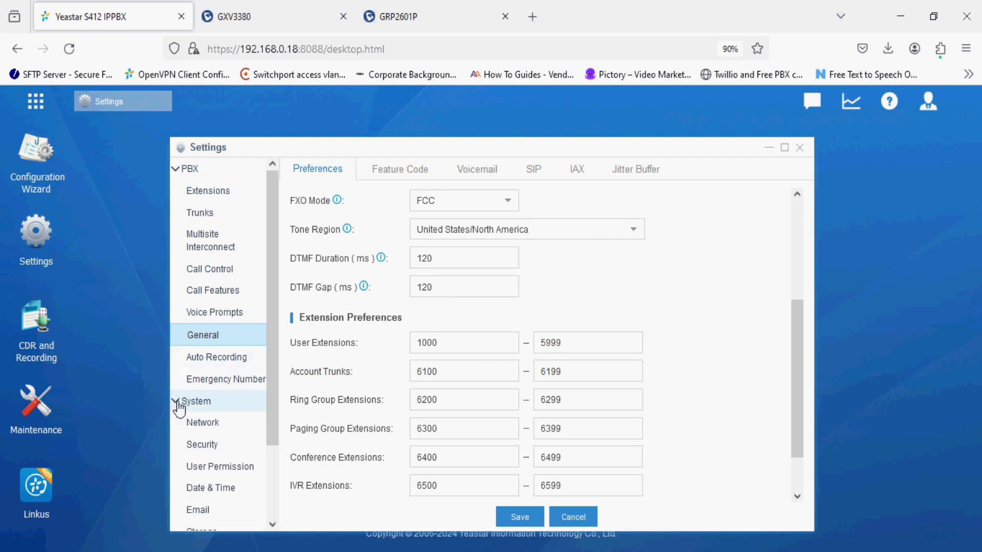
# Under Security > Service, allow weak passwords, choose Low Level security, and save
pyautogui.click(205, 444)
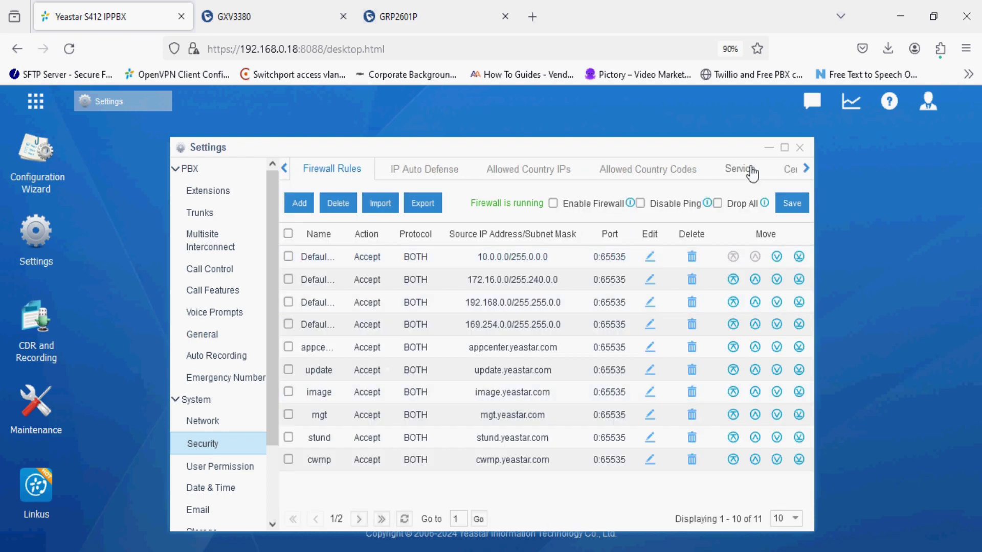
pyautogui.click(739, 169)
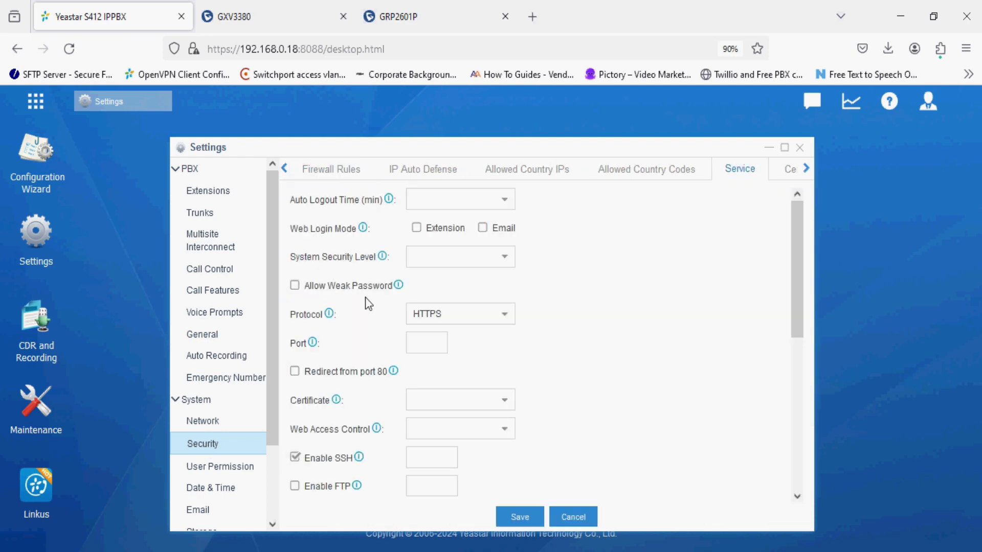
pyautogui.click(295, 286)
pyautogui.click(471, 354)
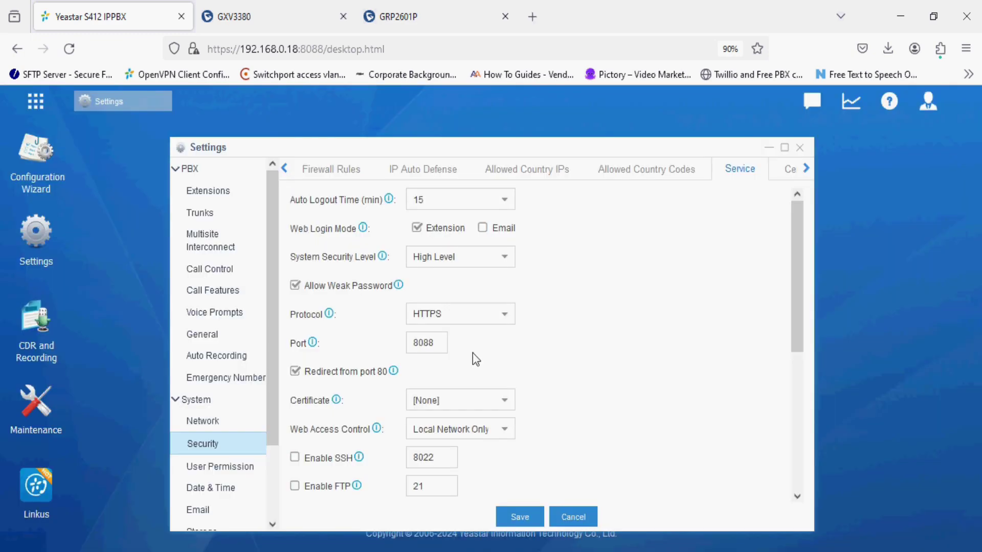
pyautogui.click(451, 260)
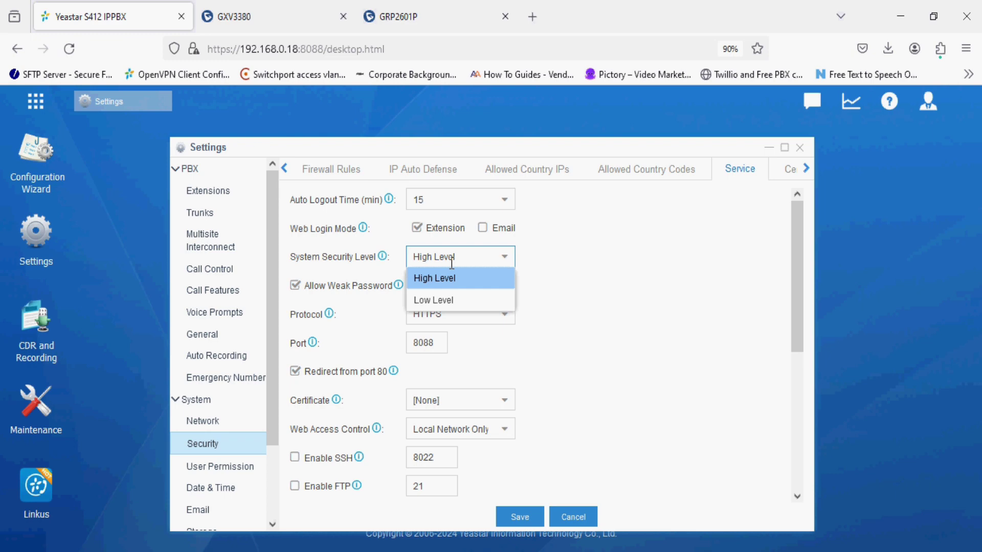
pyautogui.click(448, 301)
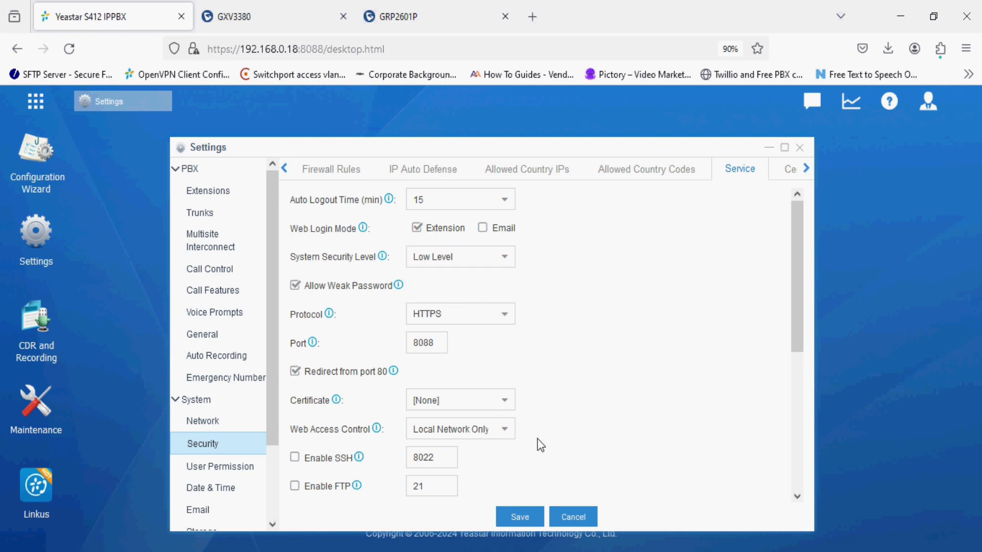
pyautogui.click(529, 518)
# Bulk add 5 extensions starting at 1000, using a fixed registration password
pyautogui.click(209, 191)
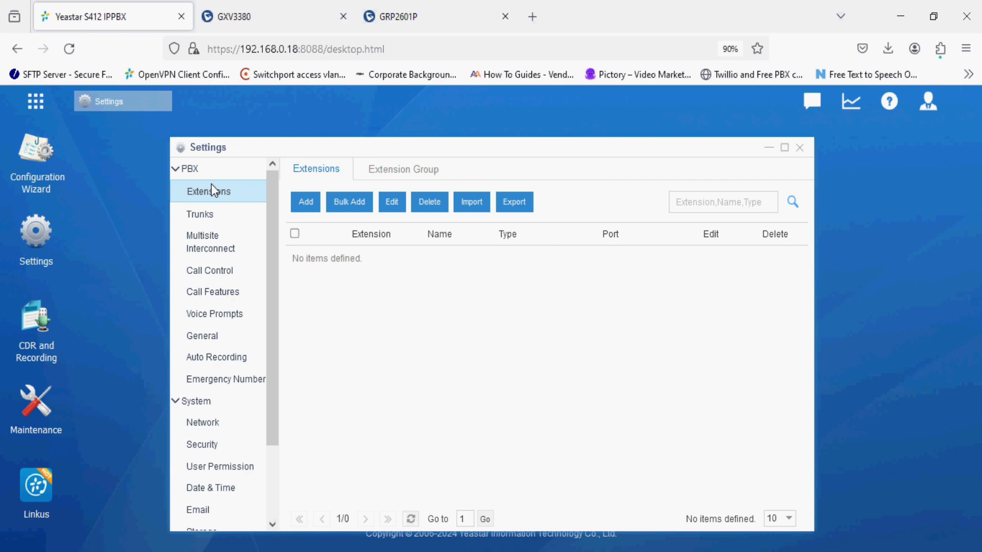
pyautogui.click(349, 204)
pyautogui.click(349, 203)
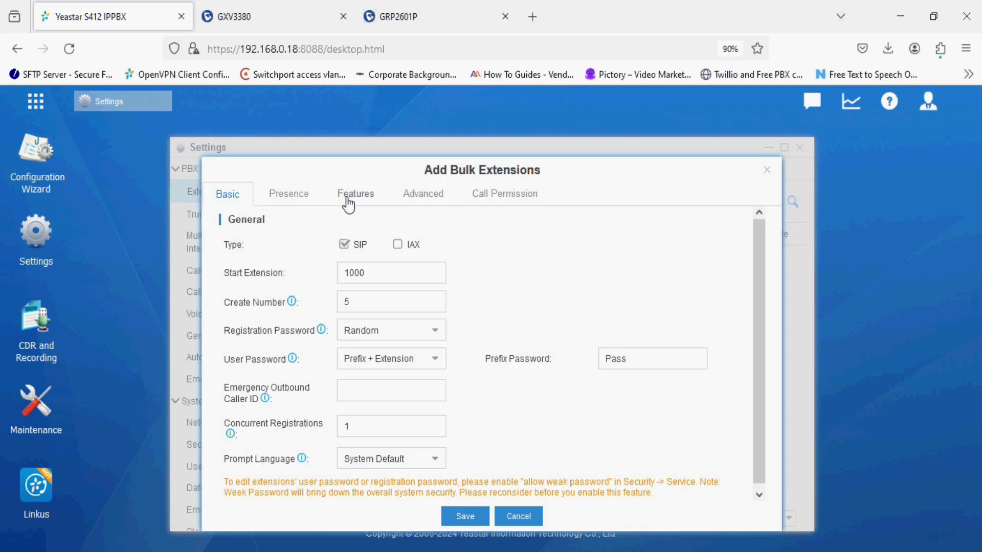
pyautogui.moveTo(377, 271); pyautogui.dragTo(325, 268)
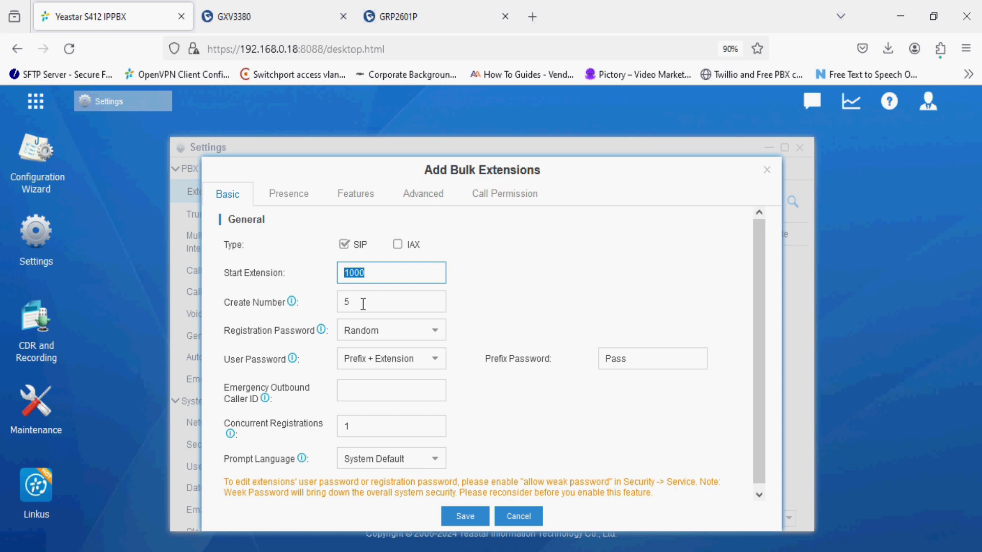
pyautogui.moveTo(363, 303); pyautogui.dragTo(320, 298)
pyautogui.click(397, 332)
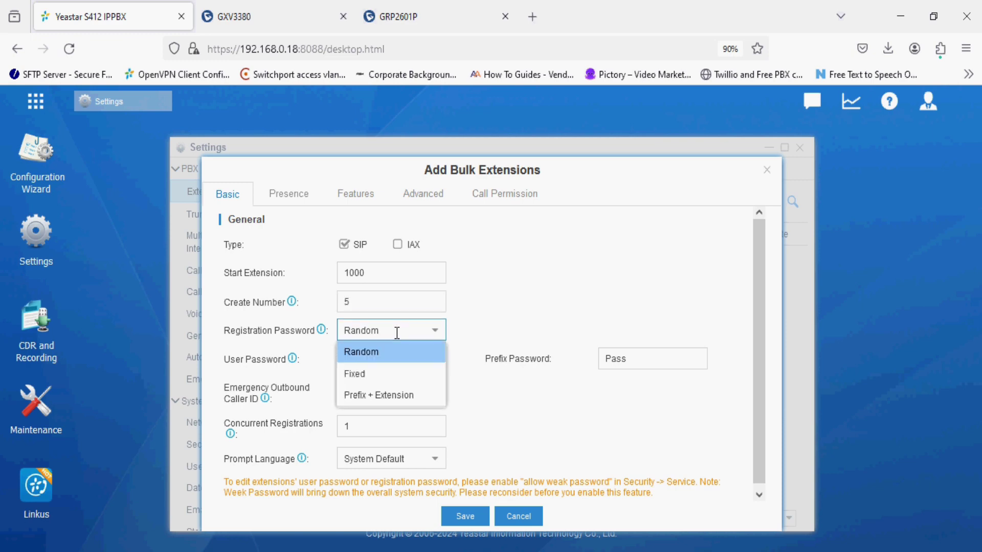
pyautogui.click(391, 374)
pyautogui.click(618, 327)
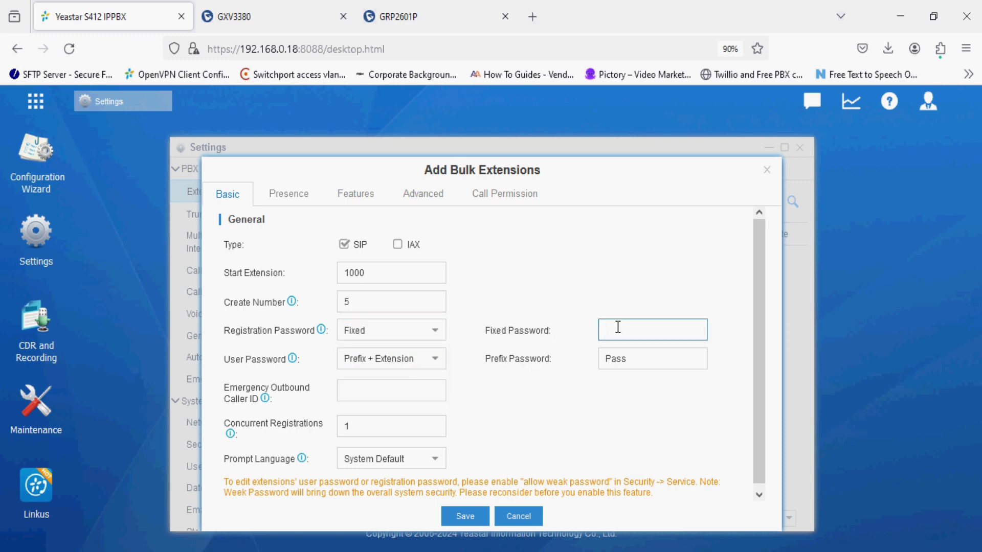
# Disable voicemail, look over the other extension tabs, and save the bulk add
pyautogui.click(356, 201)
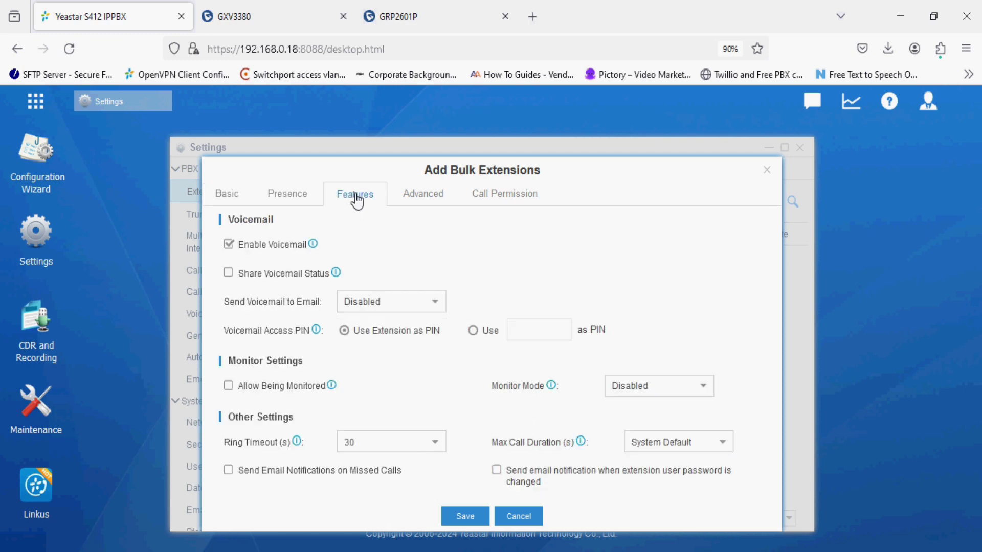
pyautogui.click(231, 245)
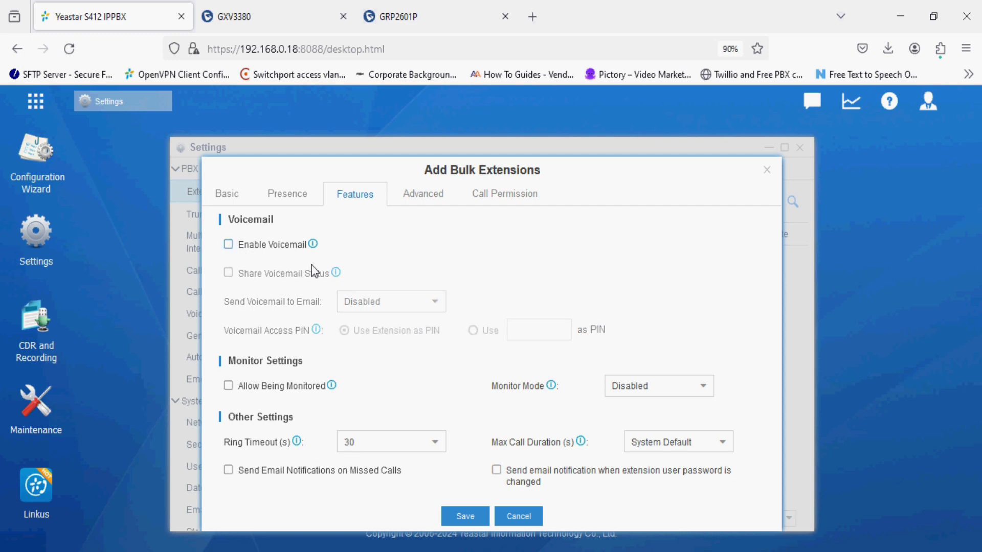
pyautogui.click(428, 204)
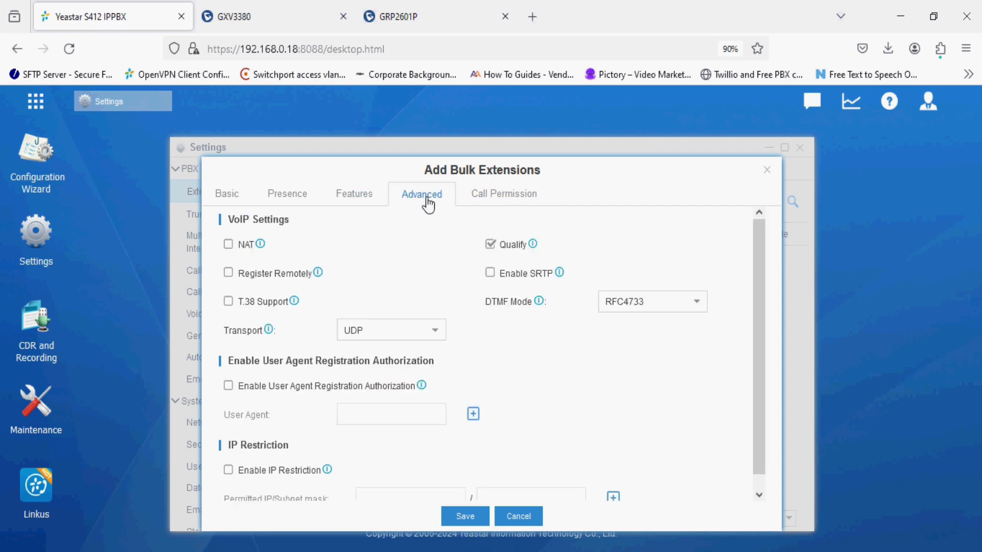
pyautogui.scroll(-1, 434, 249)
pyautogui.scroll(1, 434, 249)
pyautogui.click(485, 195)
pyautogui.click(282, 199)
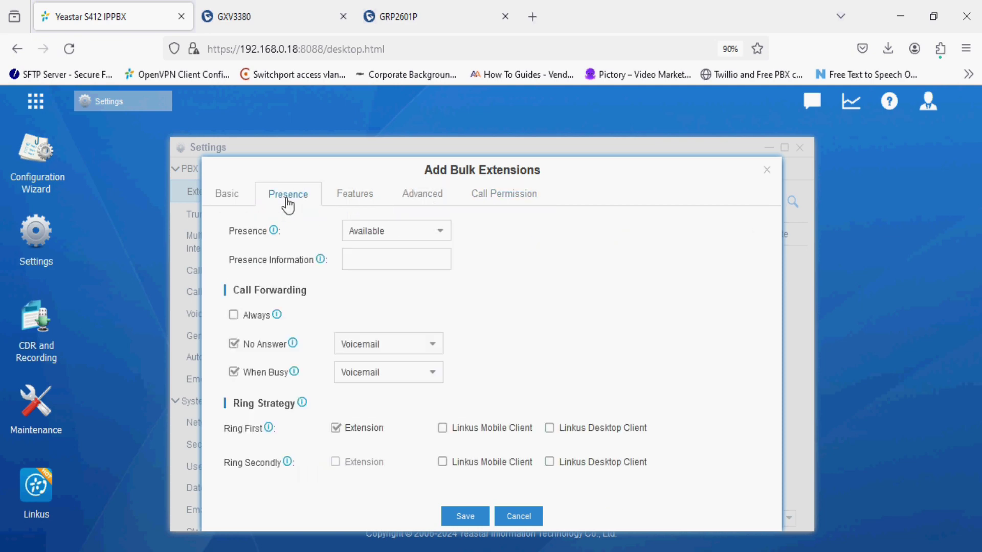
pyautogui.click(228, 193)
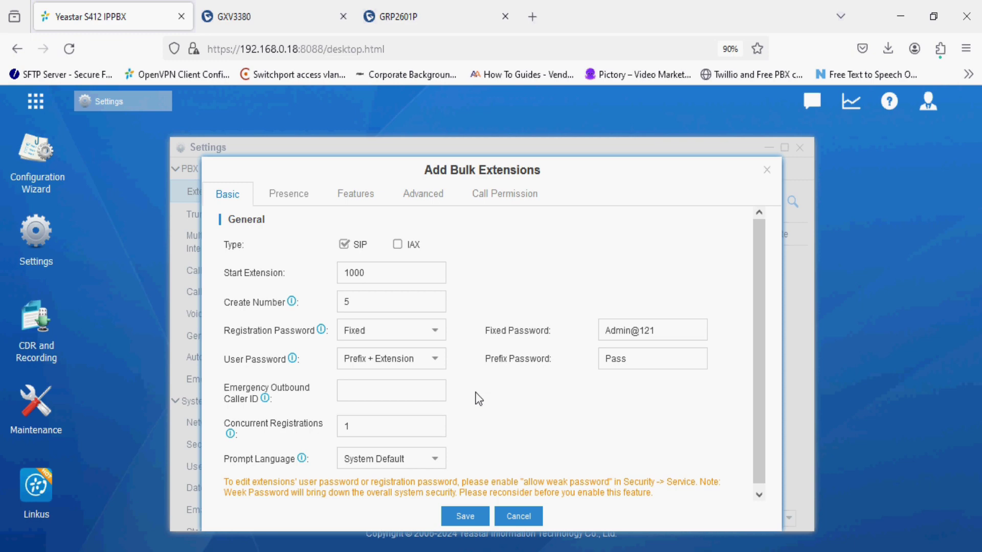
pyautogui.click(467, 517)
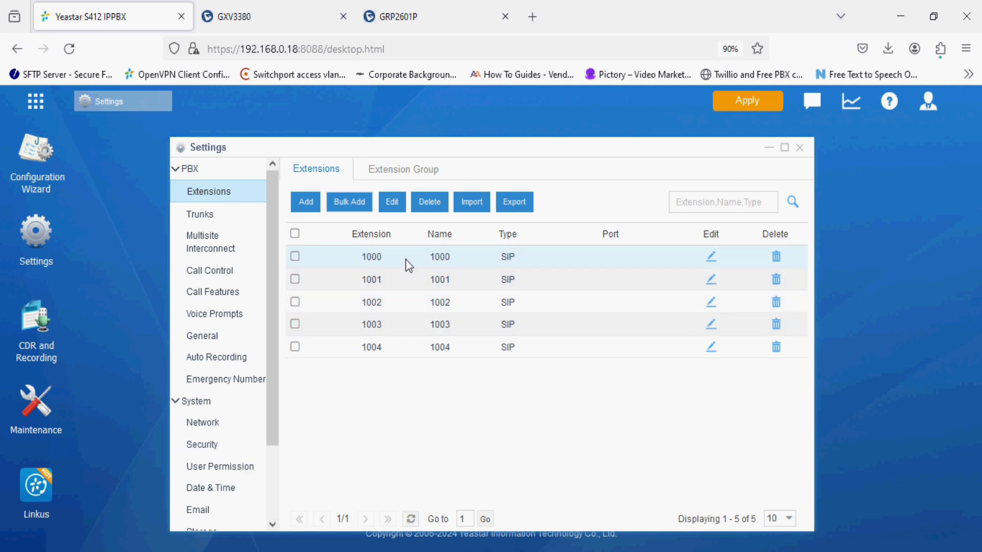
# Apply the pending extension changes, then switch to the GXV3380 phone's page
pyautogui.click(738, 110)
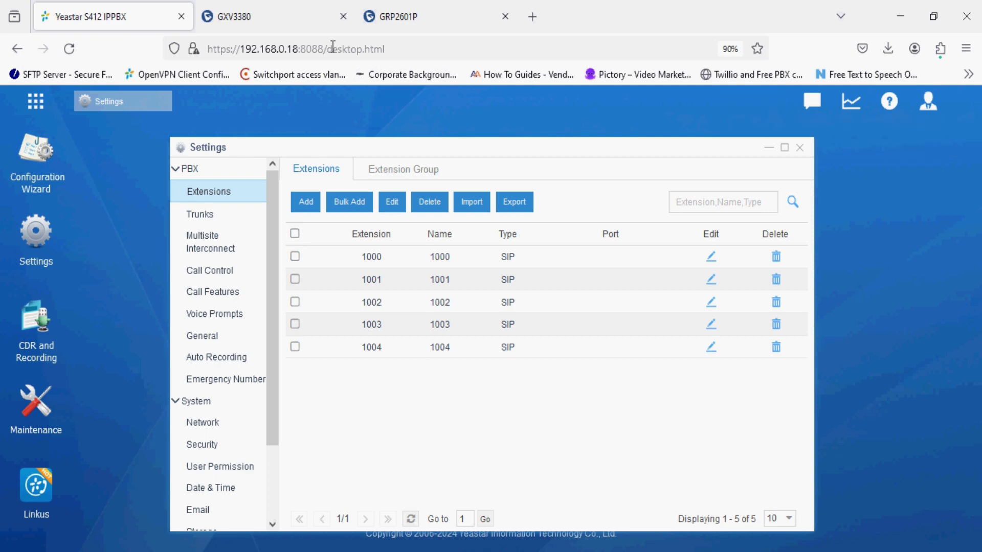
pyautogui.click(286, 15)
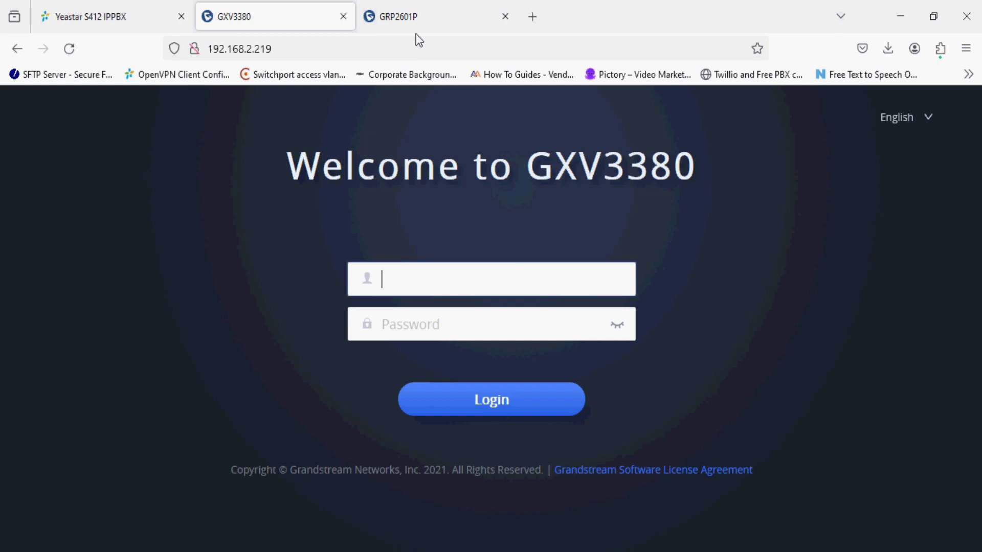
# Sign in to the GRP2601P web page as admin and decline saving the login
pyautogui.click(424, 20)
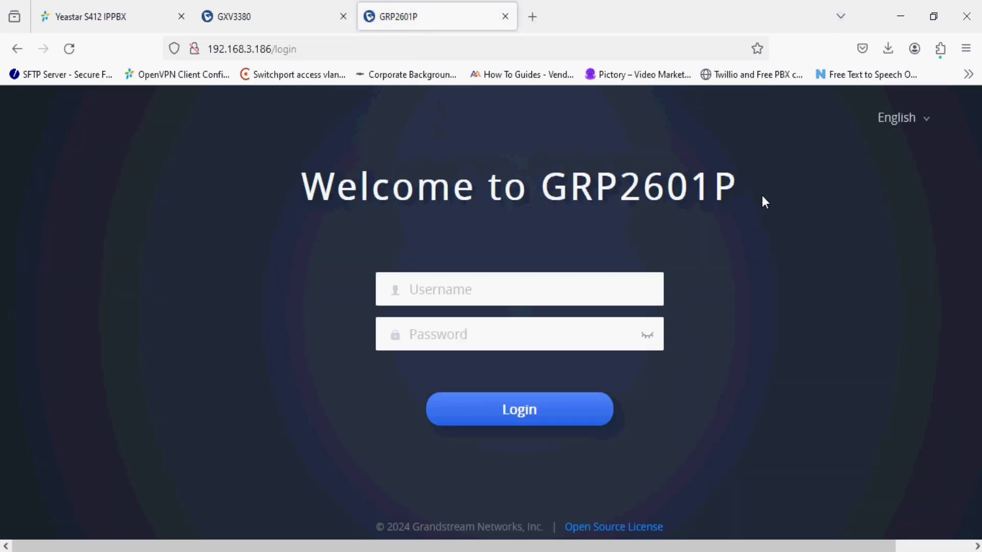
pyautogui.click(506, 291)
pyautogui.write('admin')
pyautogui.press('Tab')
pyautogui.write('••')
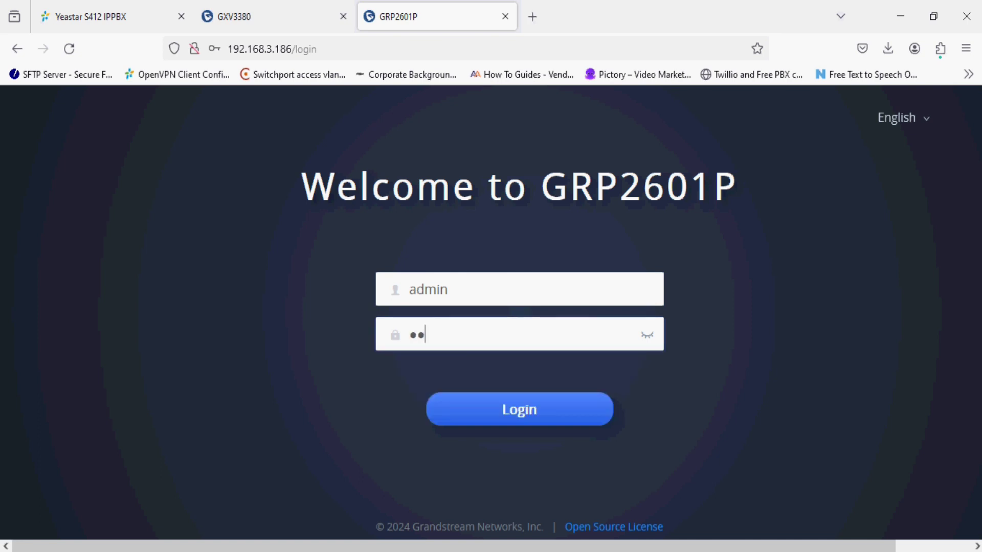
pyautogui.write('•••')
pyautogui.click(500, 409)
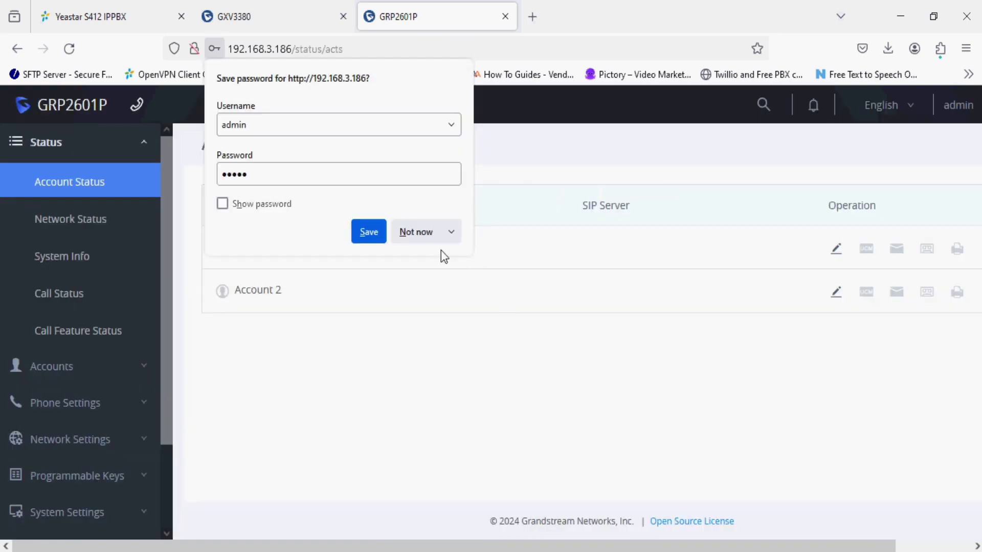
pyautogui.click(417, 233)
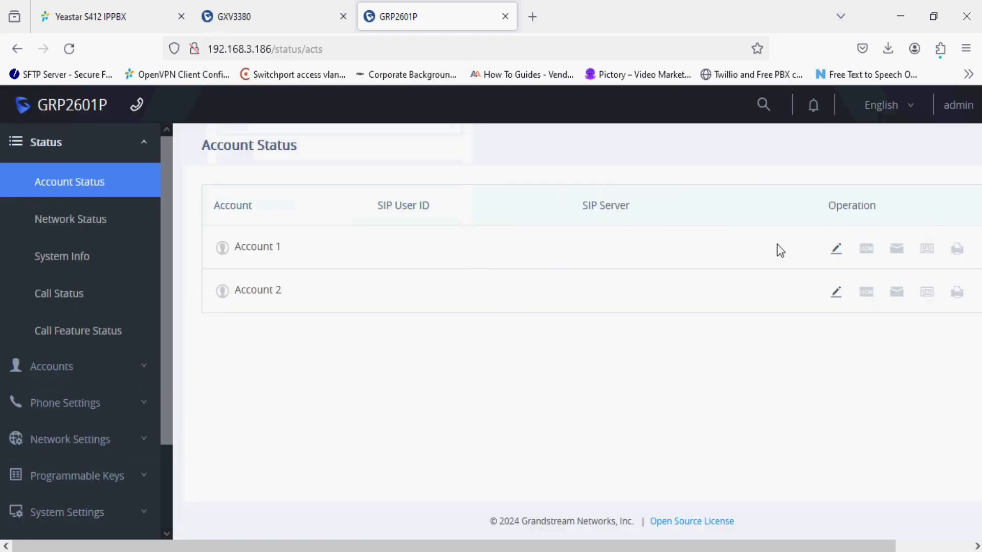
# Activate Account 1 with account name 1000 and SIP server 192.168.0.18
pyautogui.click(837, 251)
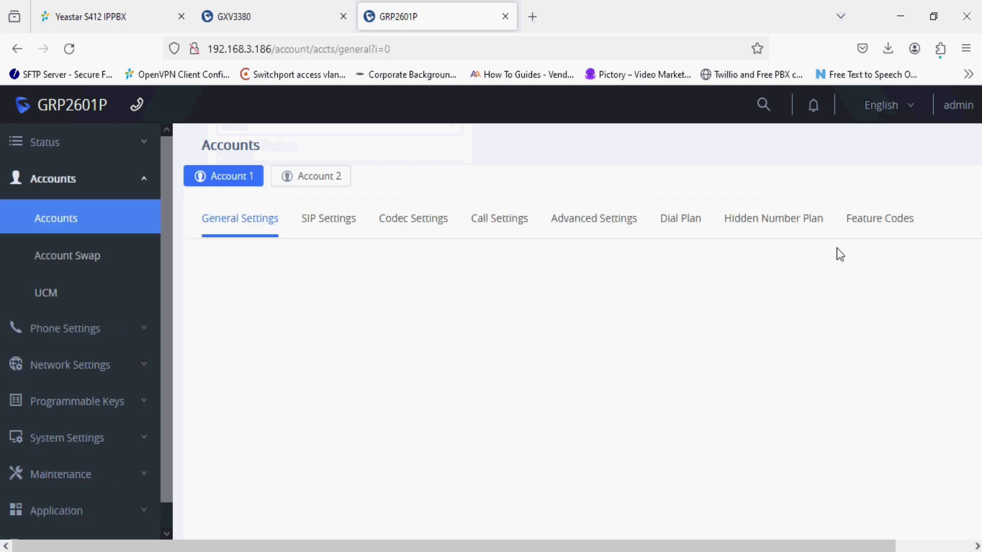
pyautogui.click(554, 304)
pyautogui.click(598, 343)
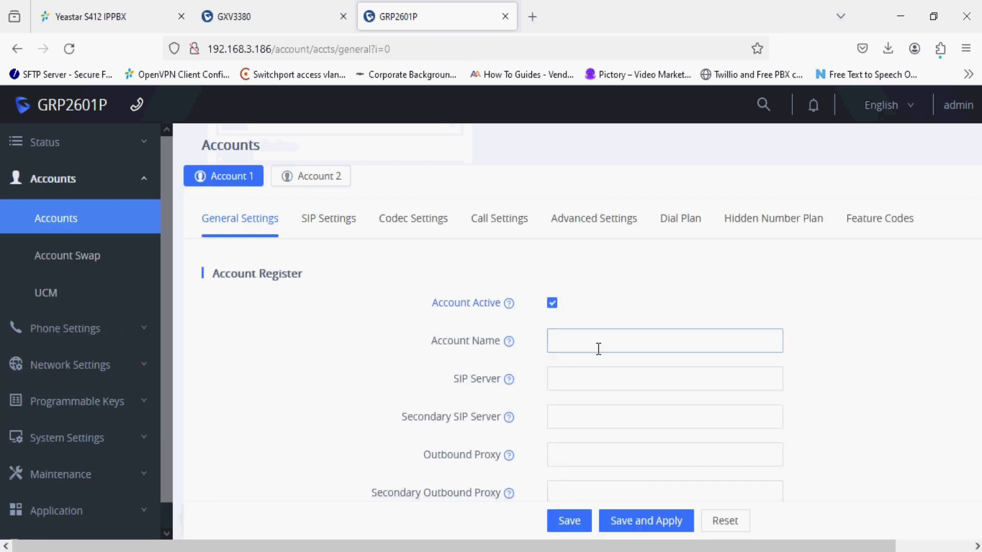
pyautogui.write('1000')
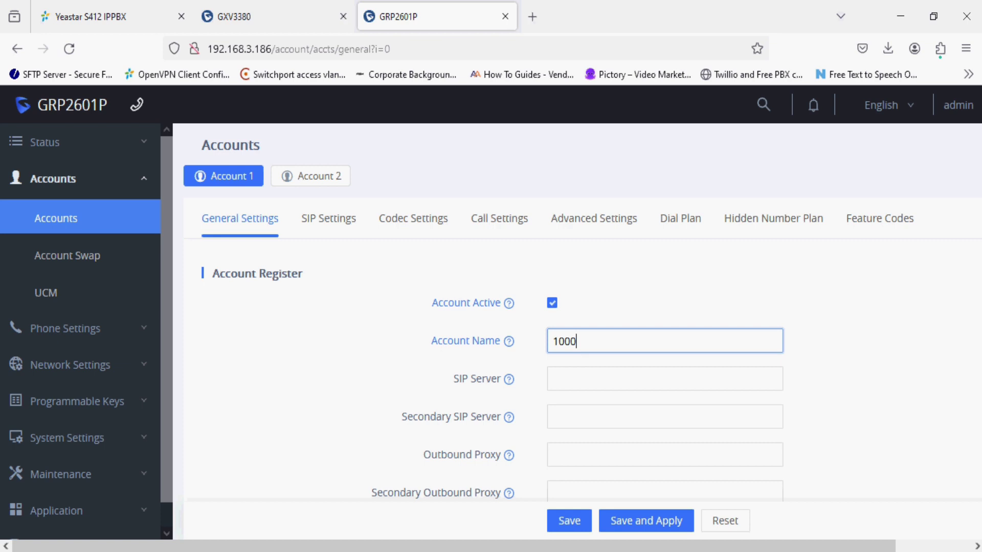
pyautogui.click(665, 379)
pyautogui.write('192.168')
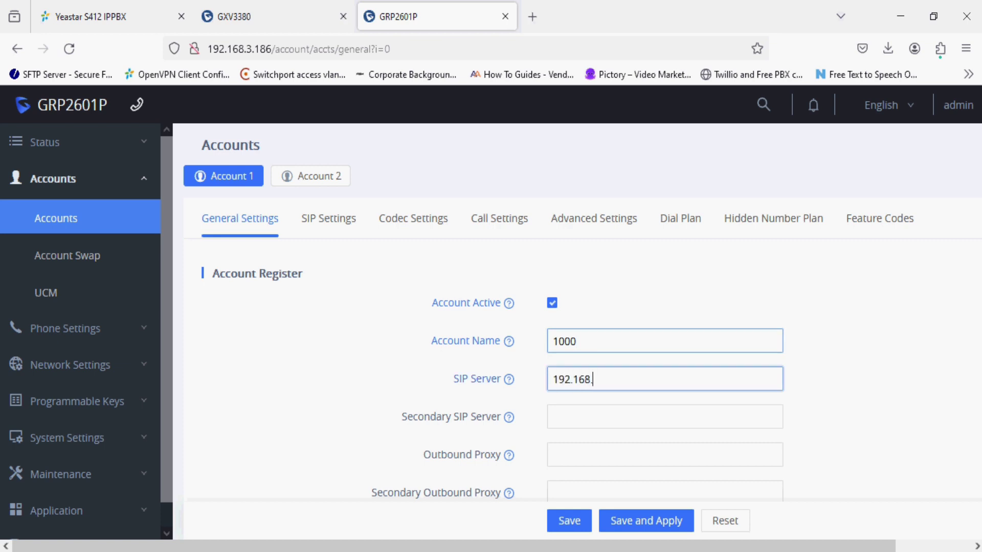
pyautogui.write('.0.18')
pyautogui.click(127, 11)
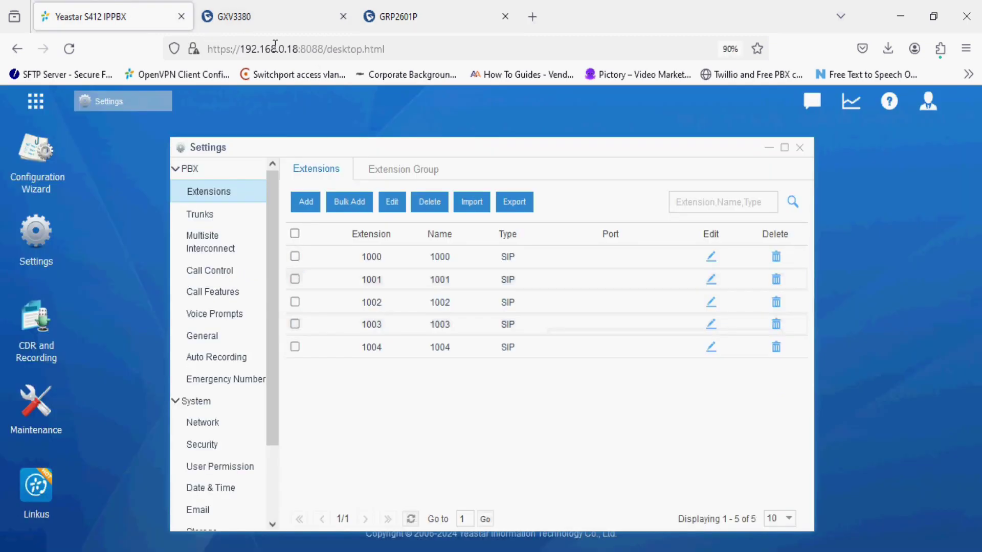
pyautogui.click(407, 17)
# Fill in the SIP authentication password and save and apply Account 1
pyautogui.scroll(-3, 597, 448)
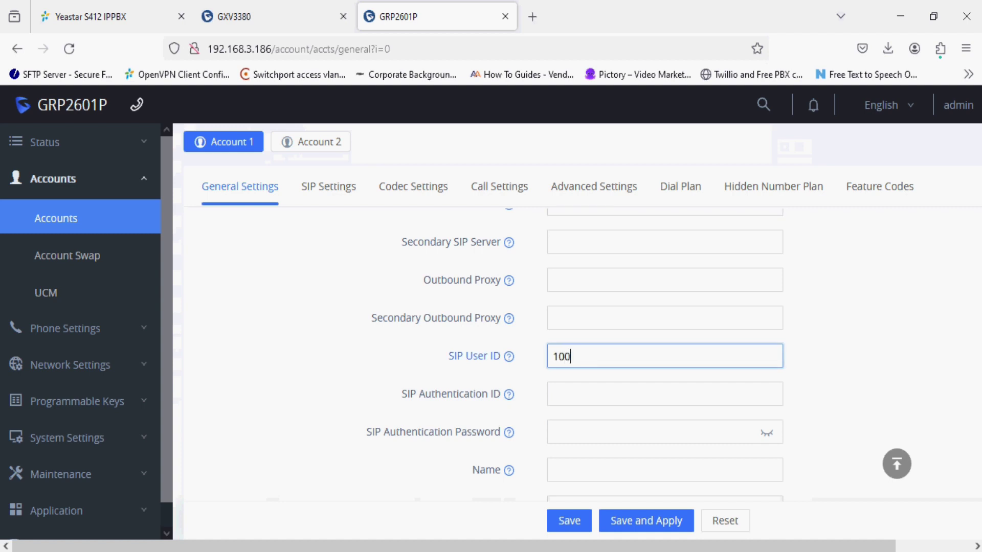
pyautogui.click(664, 394)
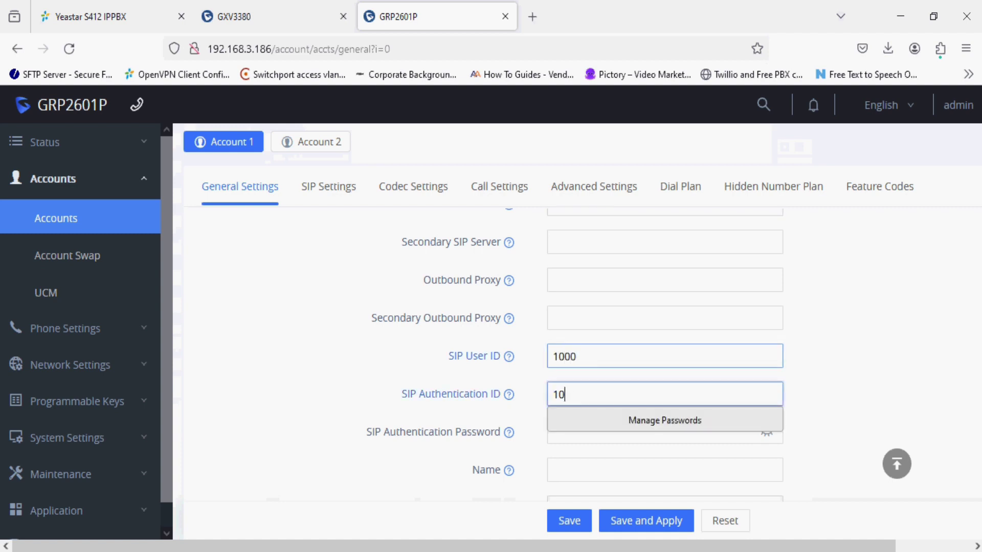
pyautogui.press('Tab')
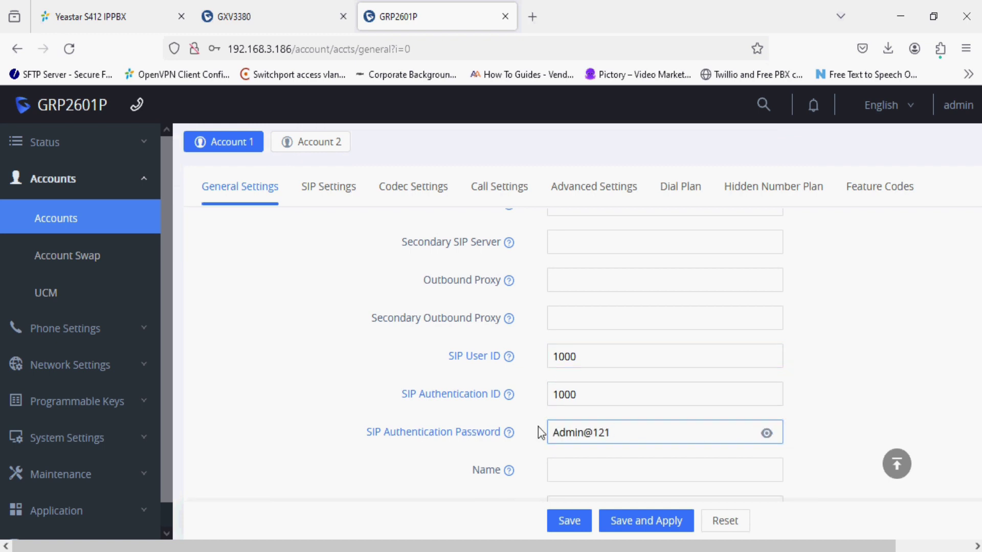
pyautogui.click(646, 525)
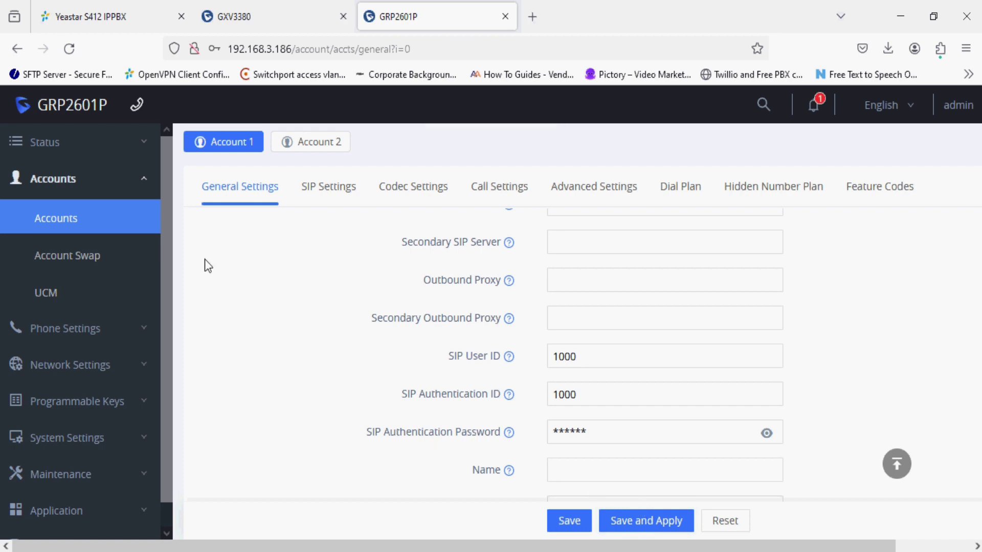
# Check Account 1's registration status, then start entering the GXV3380 admin login
pyautogui.click(88, 155)
pyautogui.click(88, 184)
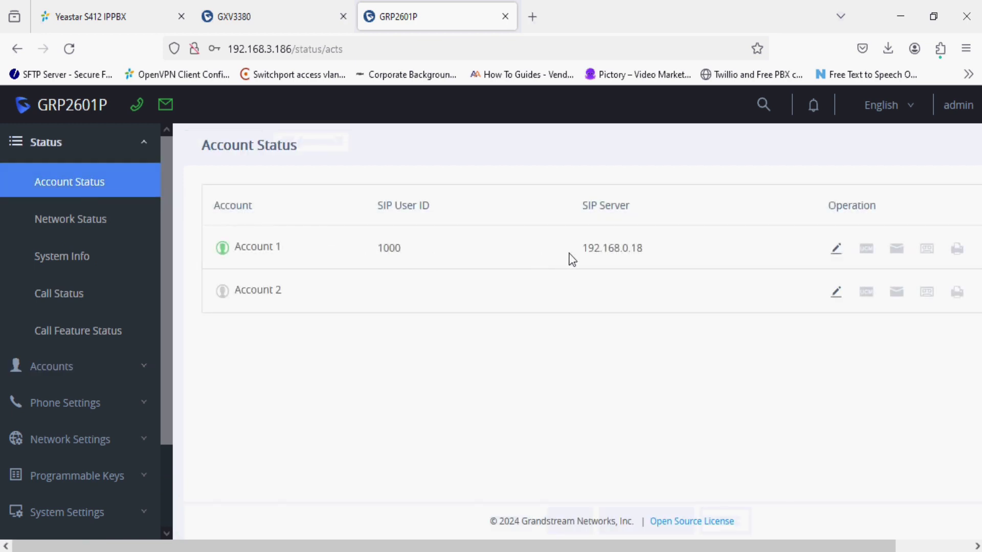
pyautogui.click(283, 23)
pyautogui.write('admin')
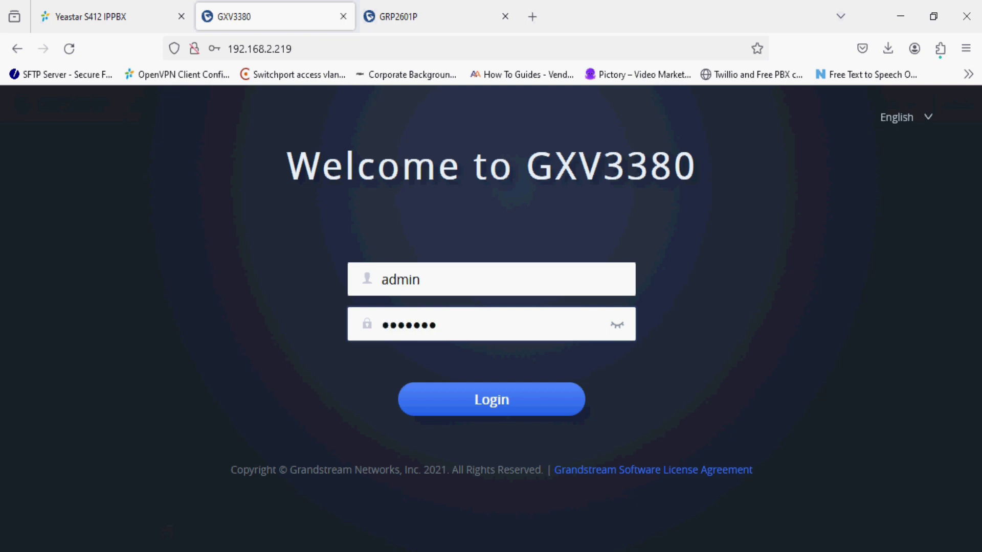
pyautogui.write('•')
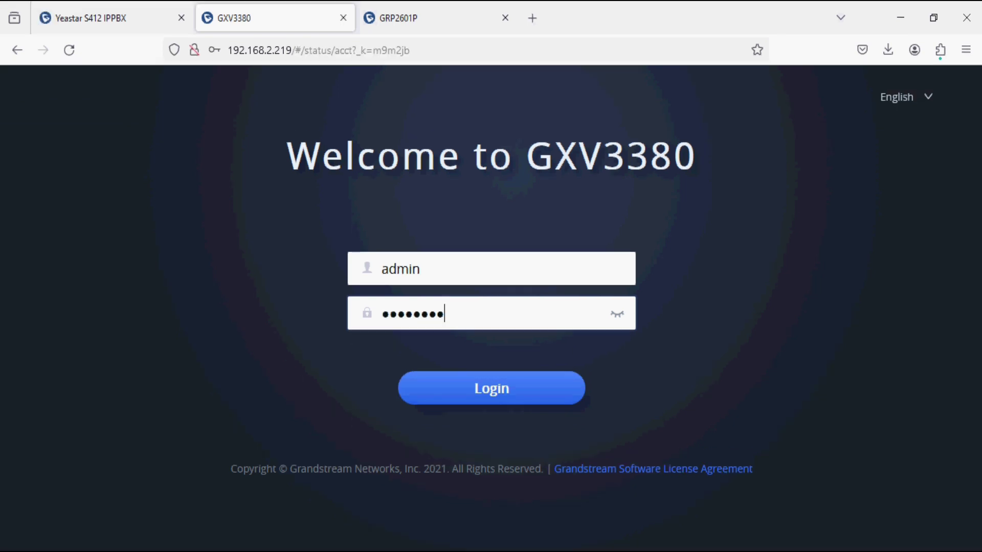
# Log in to the GXV3380 web page and decline saving the password
pyautogui.click(482, 393)
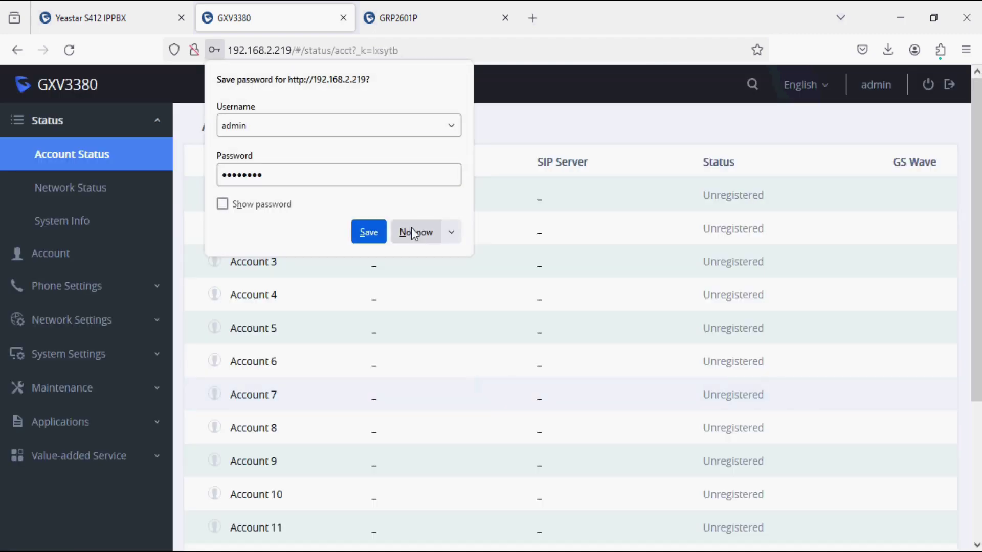
pyautogui.click(414, 232)
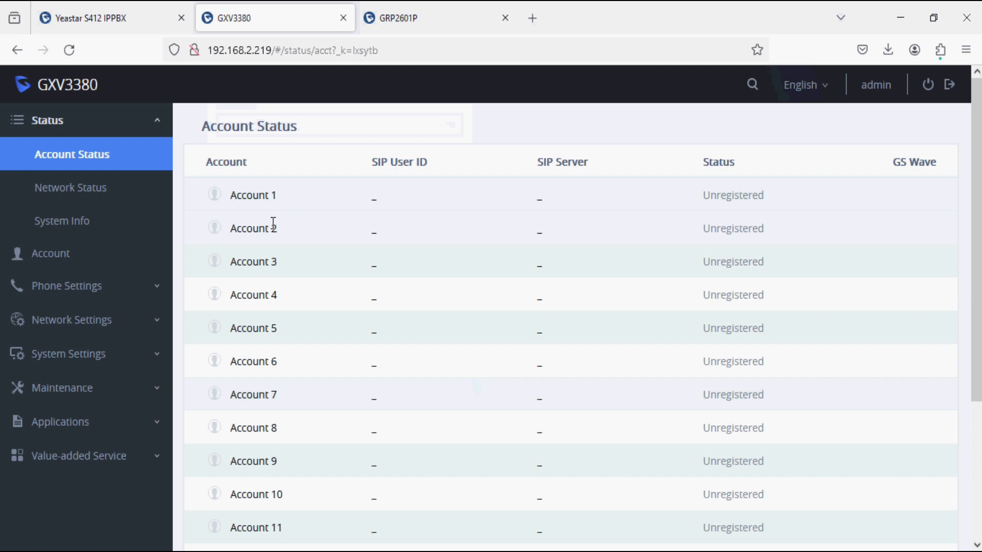
# Enter GXV3380 Account 1 details: name 1001, SIP server 192.168.0.18, user/auth ID 1001, and the password
pyautogui.click(102, 256)
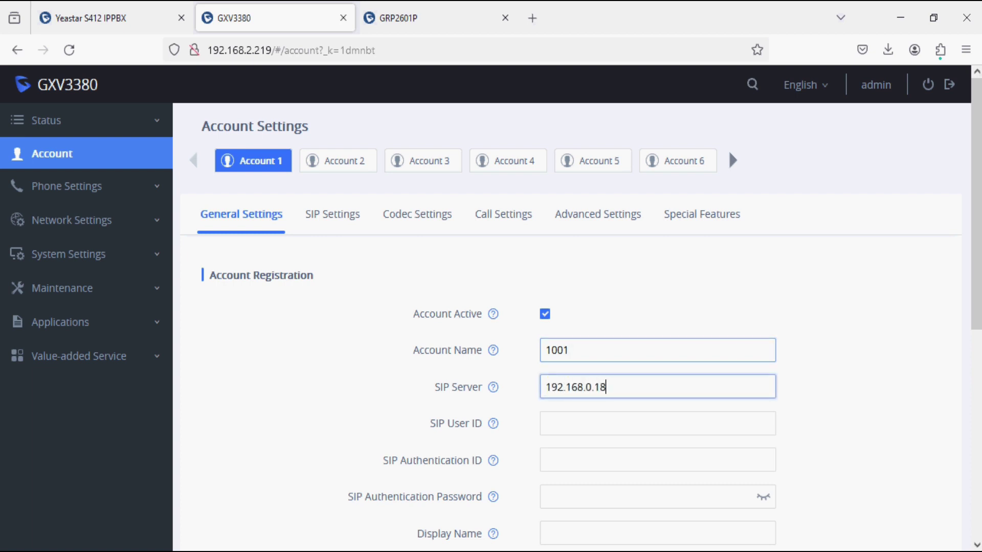
pyautogui.press('Tab')
pyautogui.press('Tab')
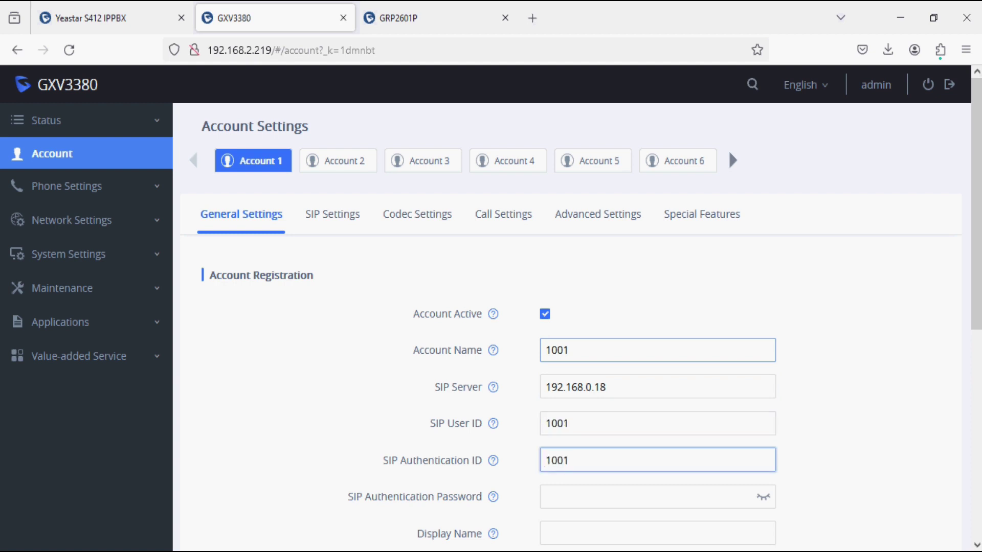
pyautogui.press('Tab')
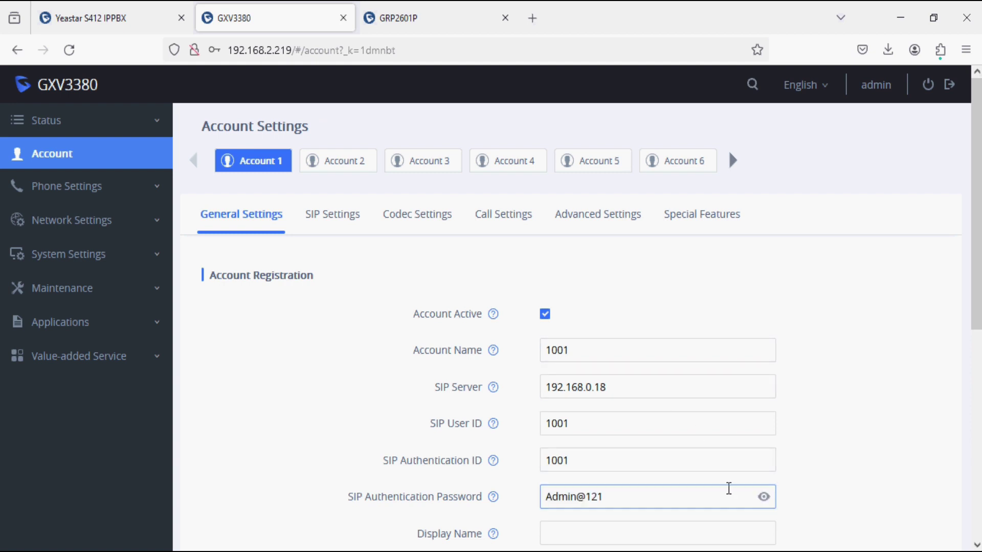
# Save the Account 1 settings and apply them to the phone
pyautogui.scroll(-6, 663, 469)
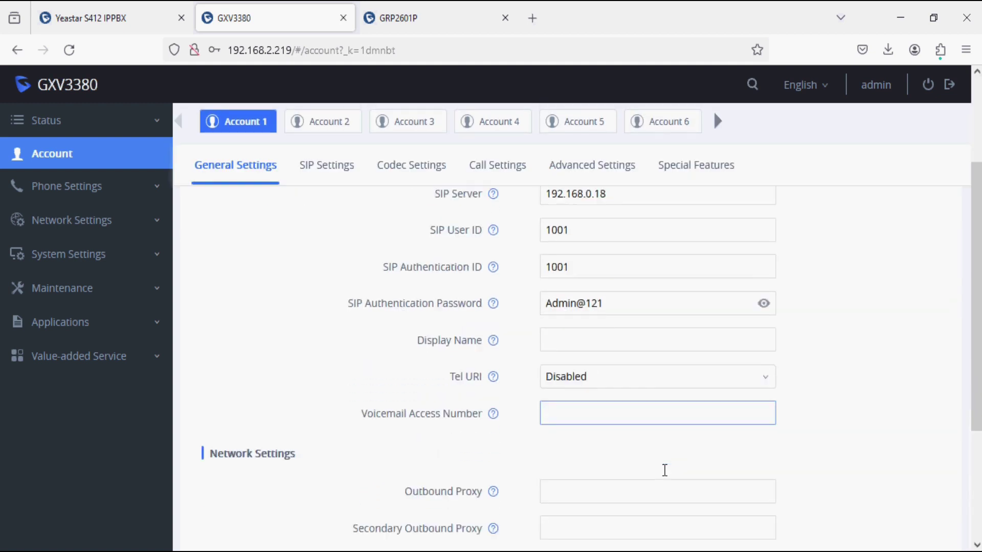
pyautogui.scroll(-2, 667, 475)
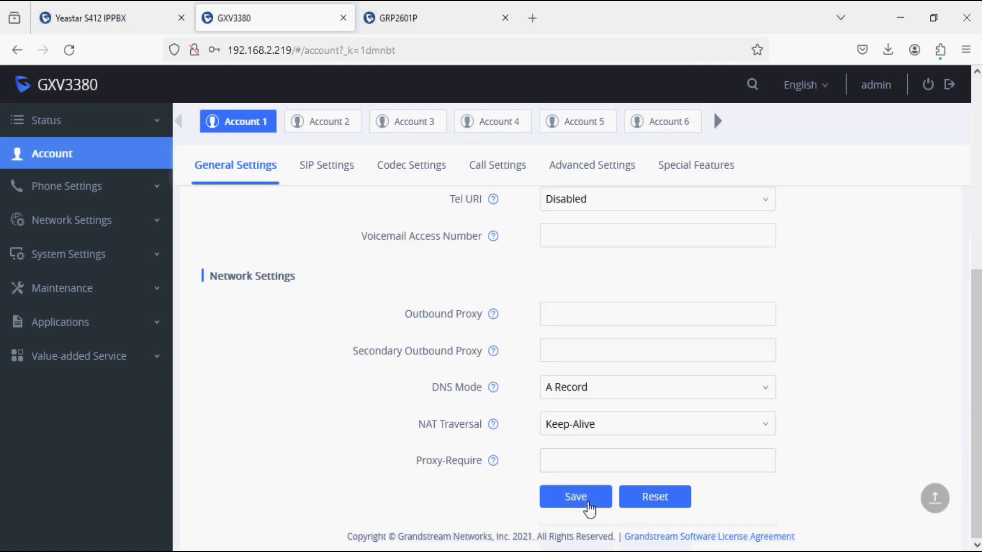
pyautogui.click(584, 500)
pyautogui.click(708, 85)
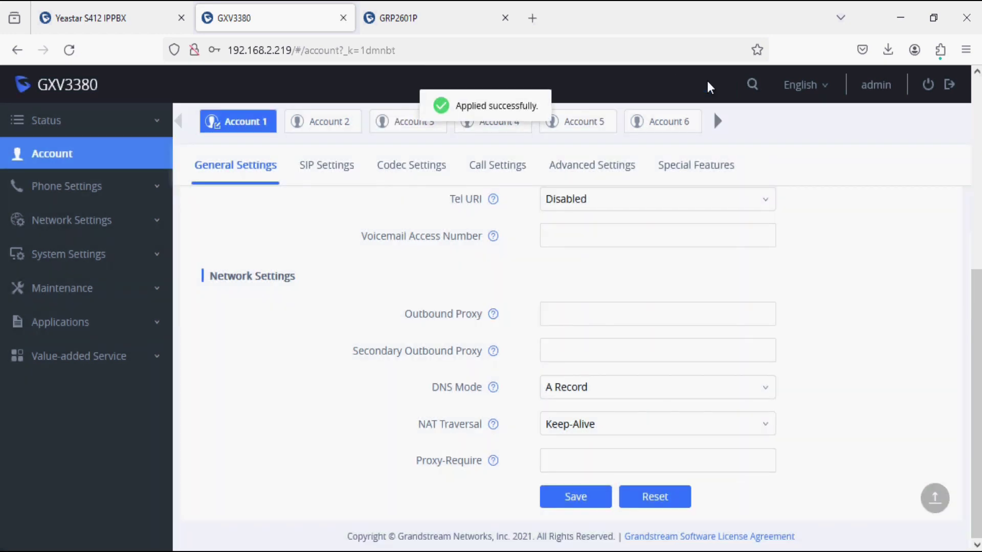
# Bring up the Enter Number keypad on the GXV3380 touchscreen
pyautogui.scroll(10, 506, 234)
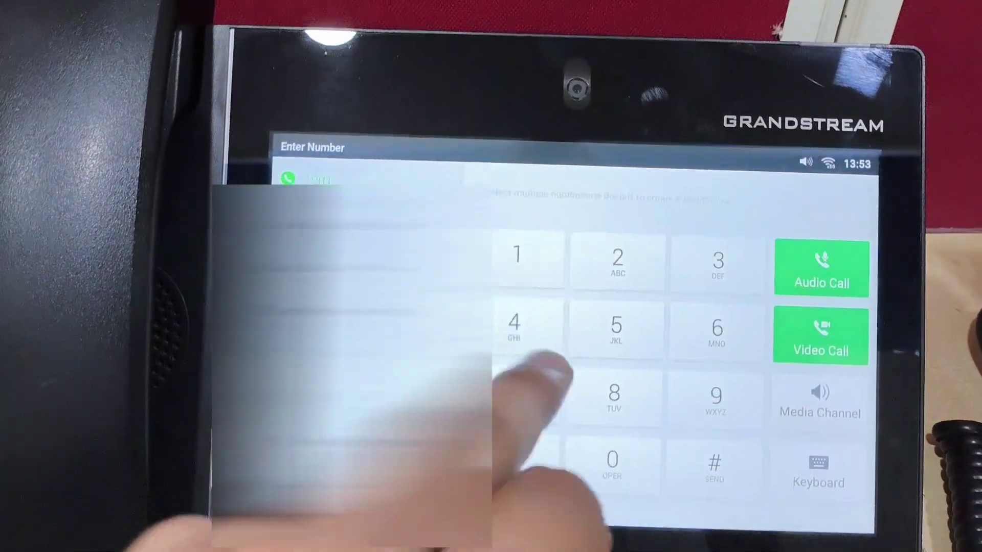
# Dial extension 1000 from the GXV3380 and place the audio call
pyautogui.click(517, 254)
pyautogui.click(612, 459)
pyautogui.click(612, 460)
pyautogui.click(612, 459)
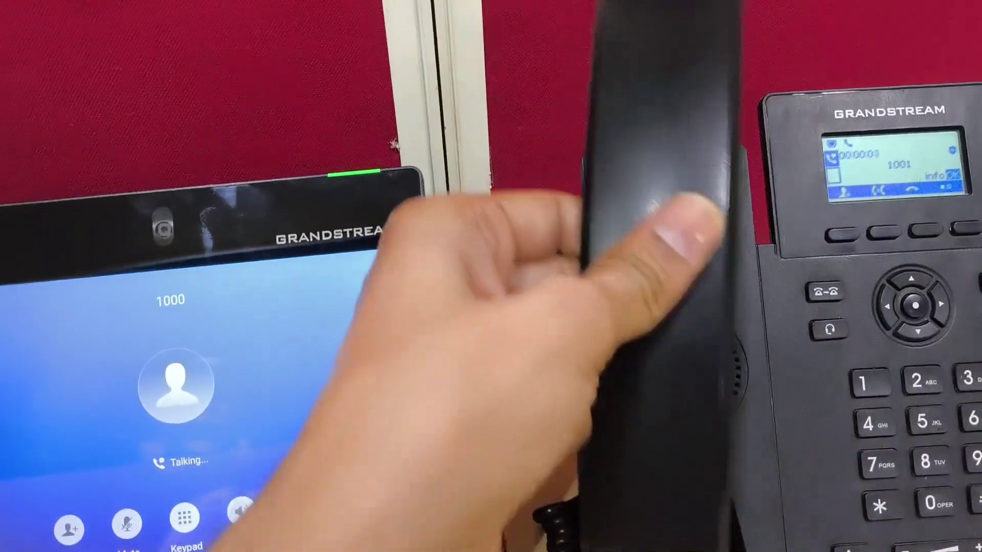
# End that call, then call extension 1001 from the GRP2601P
pyautogui.click(659, 256)
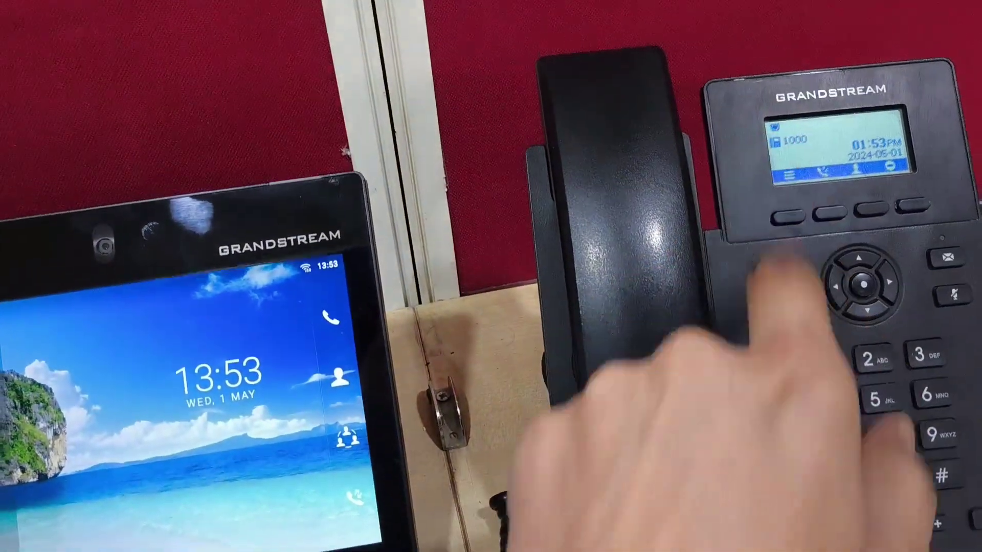
pyautogui.write('10')
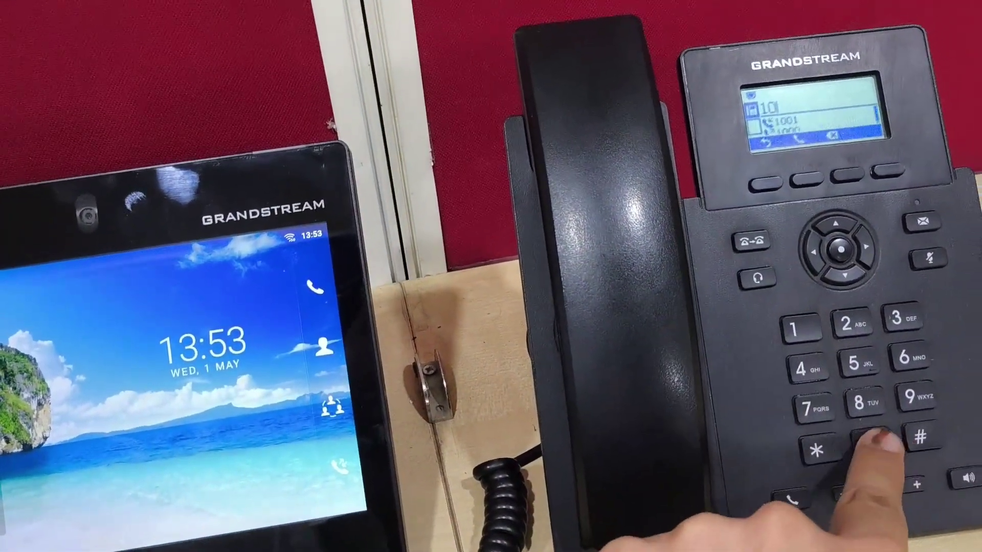
pyautogui.write('01')
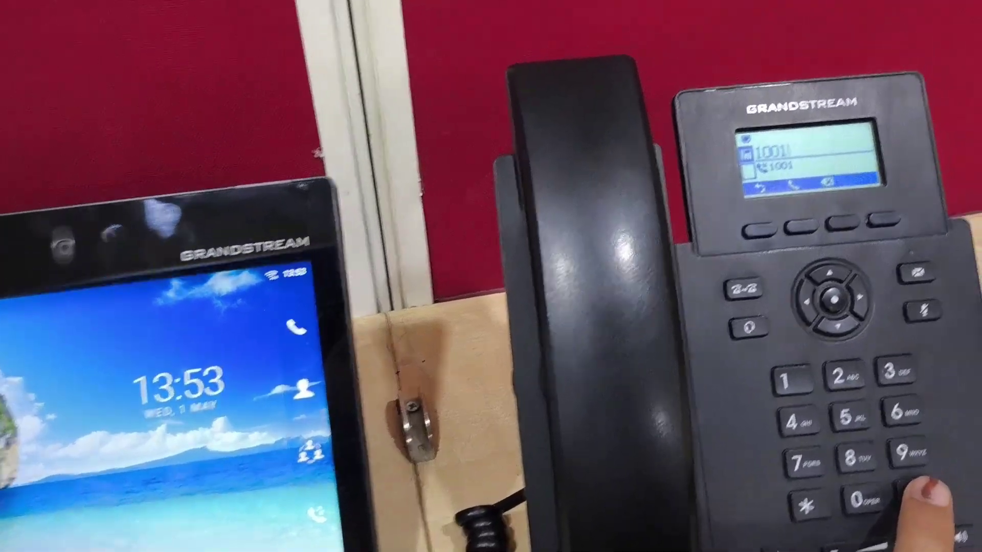
pyautogui.press('#')
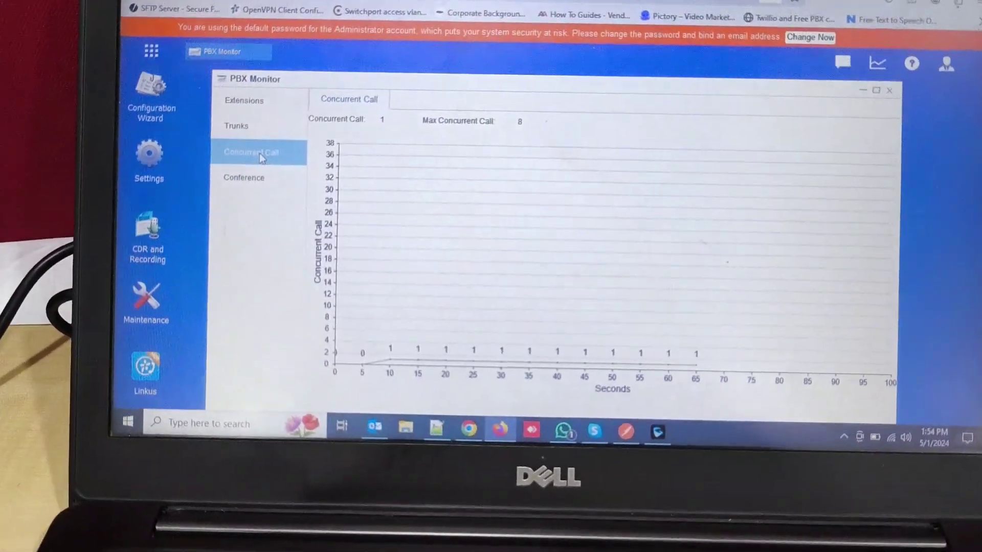
# Show the PBX Monitor Extensions list with 1000 and 1001 and their IP addresses
pyautogui.click(236, 100)
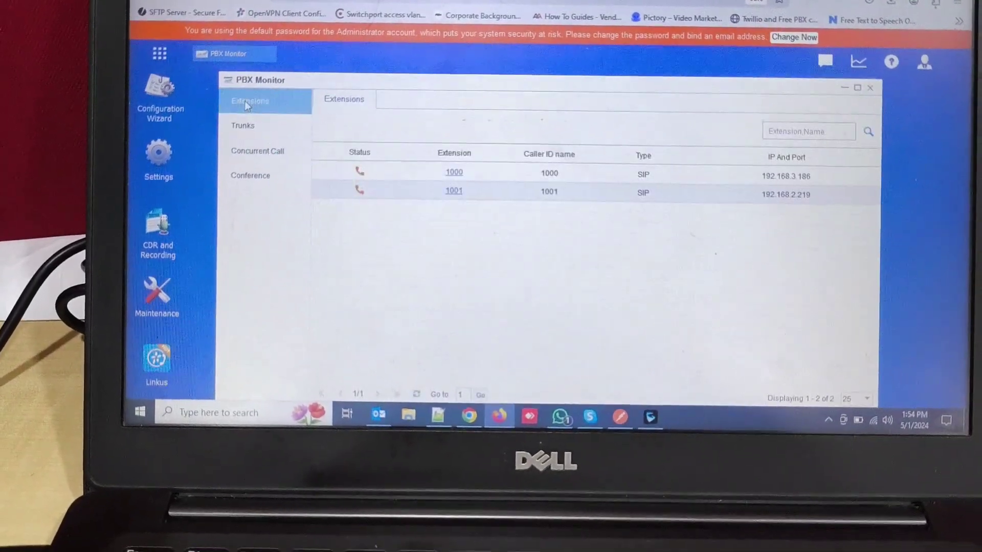